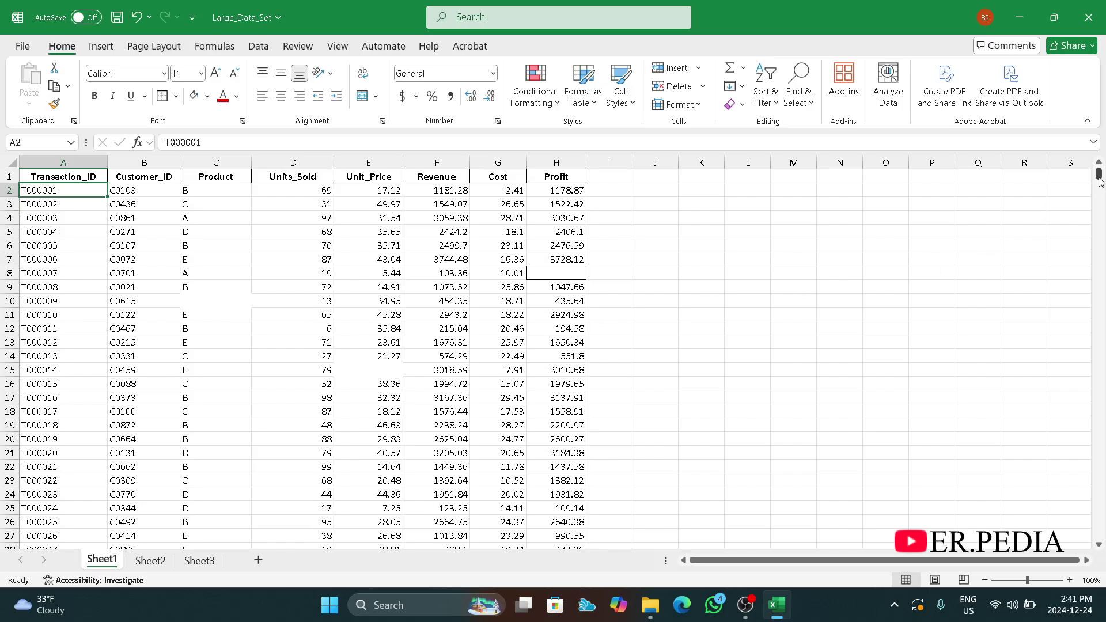
Examine the Sheet1 dataset from its first to its last row, including the blank cells in the Product column.
drag(1099, 181, 1100, 533)
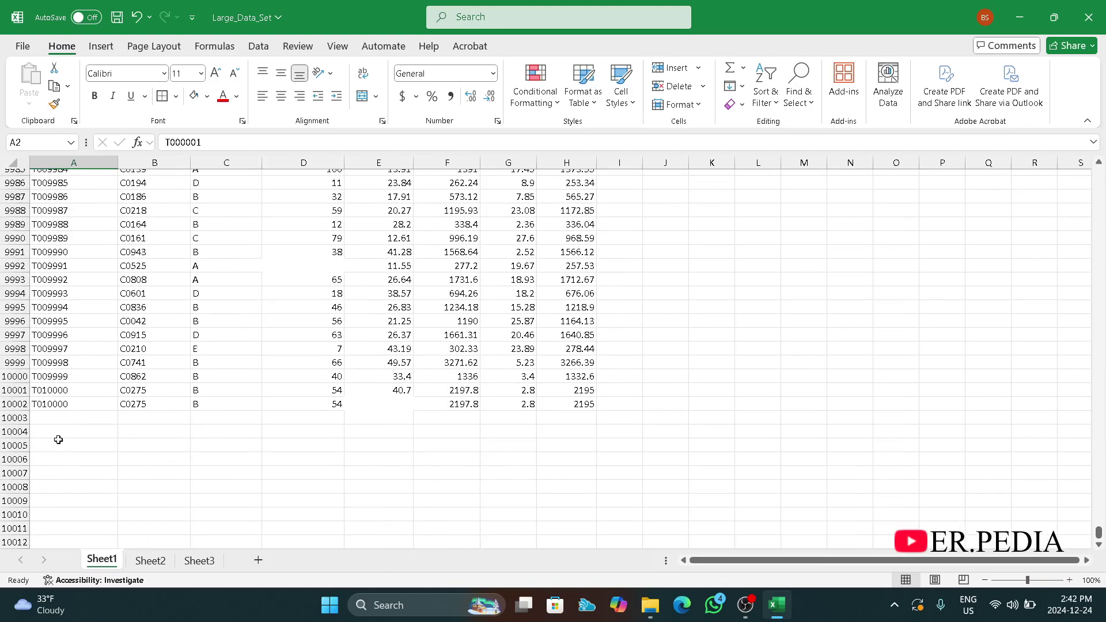
drag(1100, 533, 1093, 156)
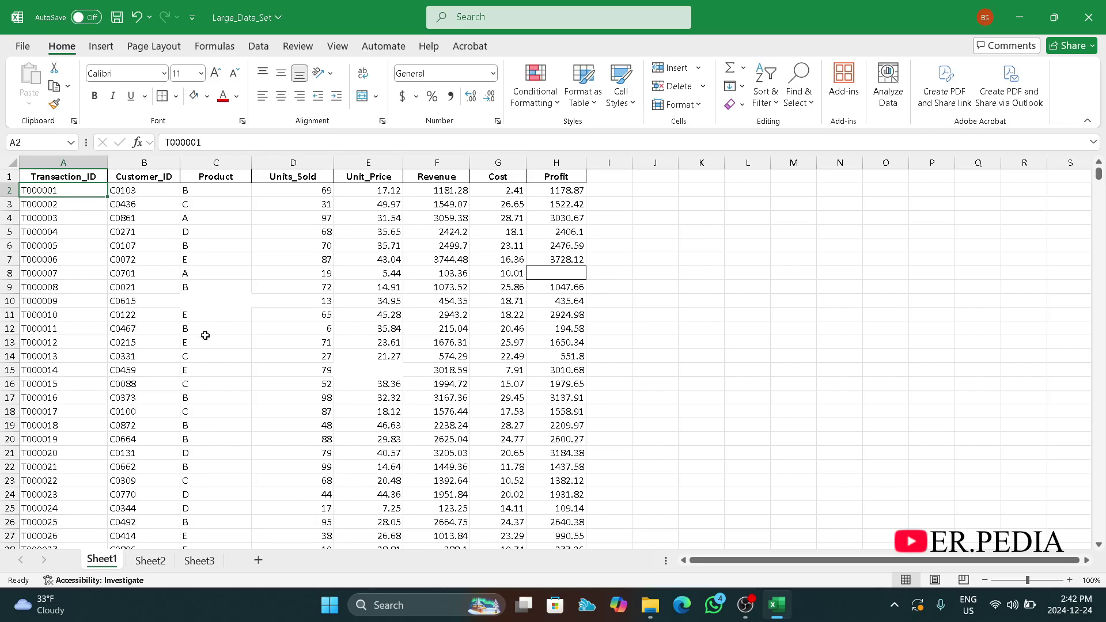
scroll(219, 329, down, 2)
scroll(196, 306, up, 2)
click(197, 301)
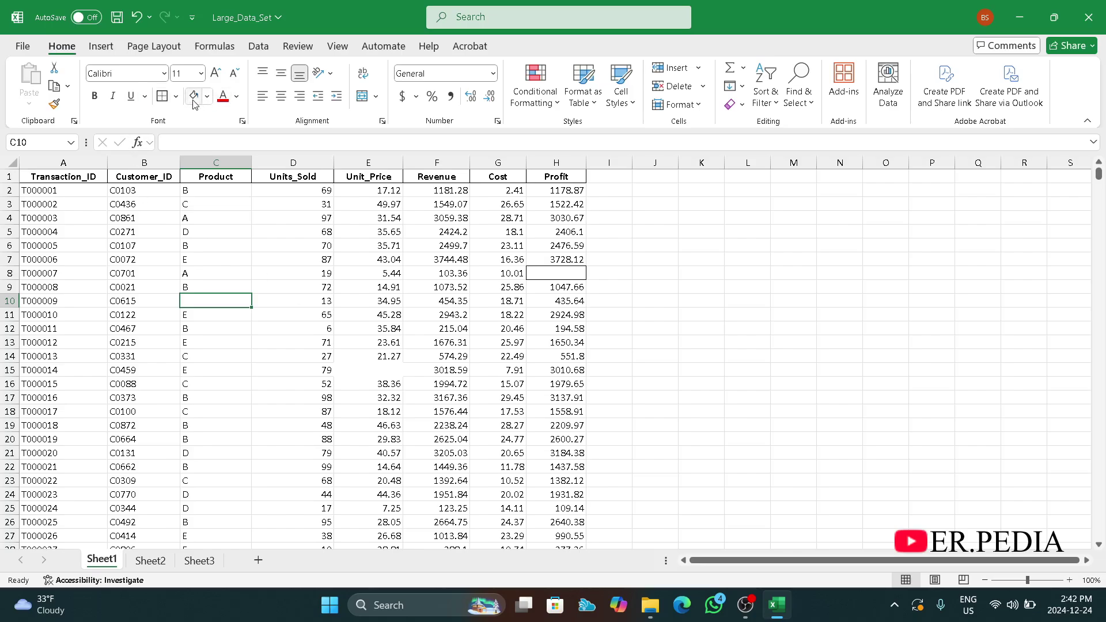
scroll(229, 423, down, 6)
scroll(229, 424, up, 6)
click(200, 271)
click(201, 244)
click(201, 231)
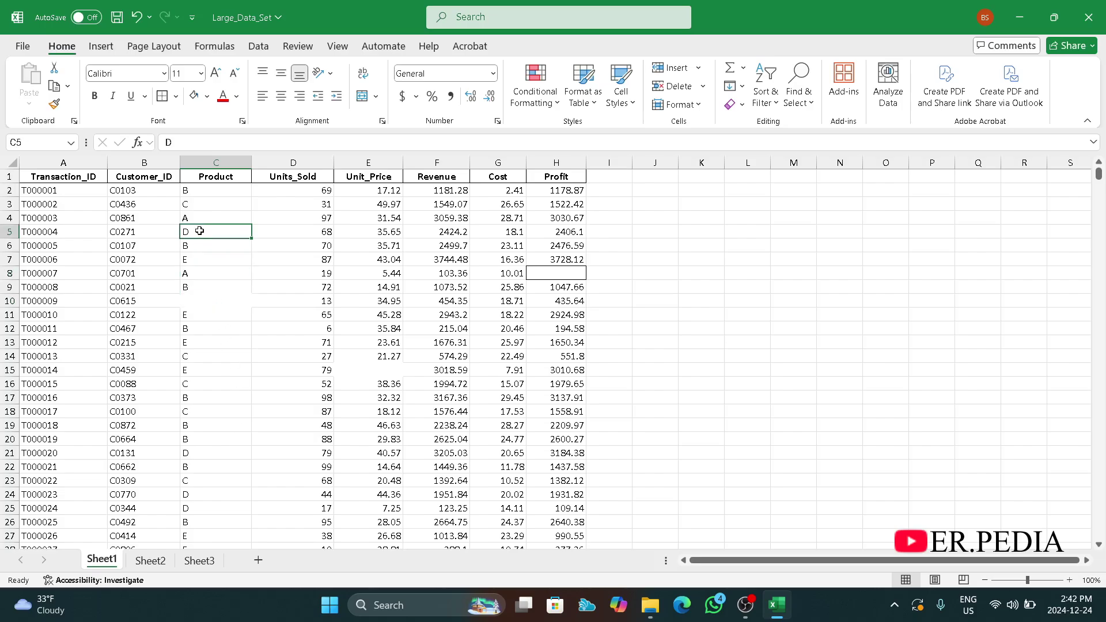
click(200, 222)
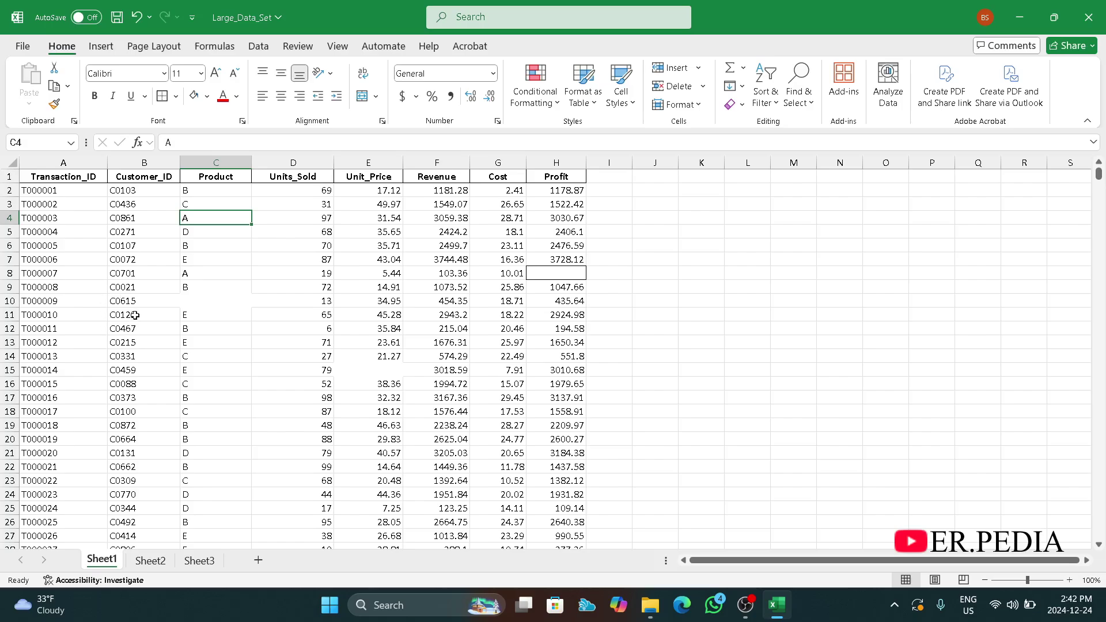
Select the whole Sheet1 dataset and narrow the selection to its blank cells with Go To Special.
click(110, 318)
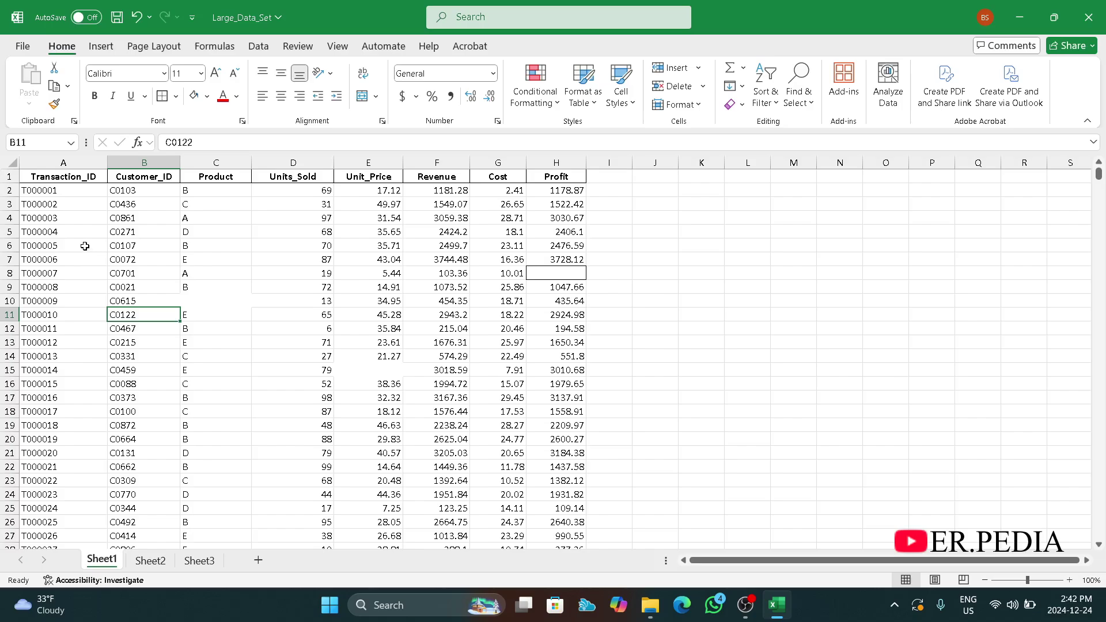
key(ctrl+a)
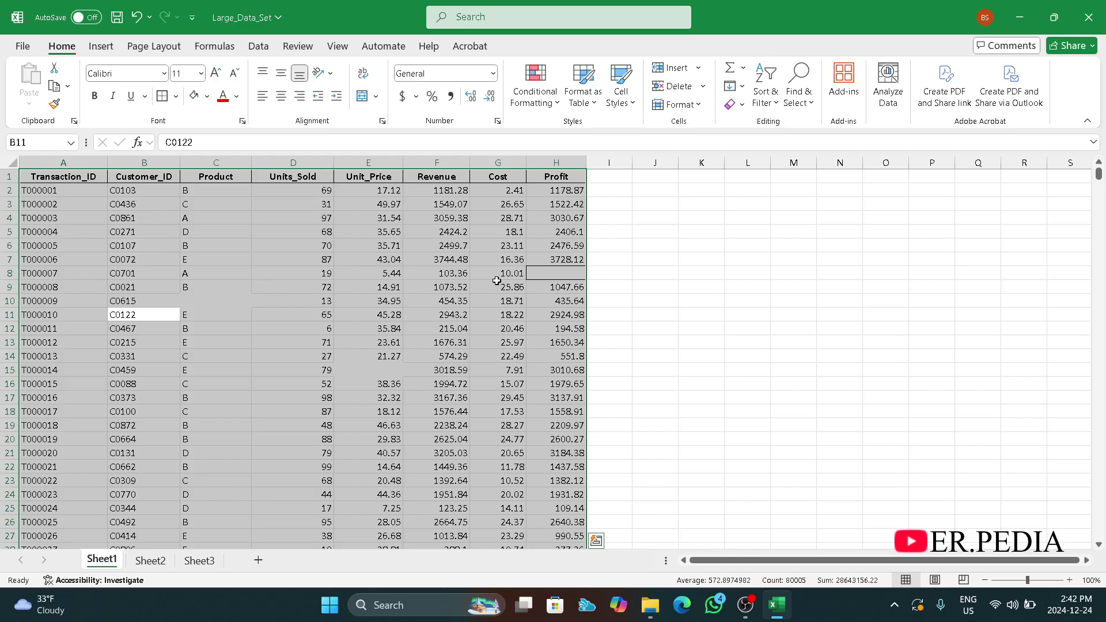
key(ctrl+g)
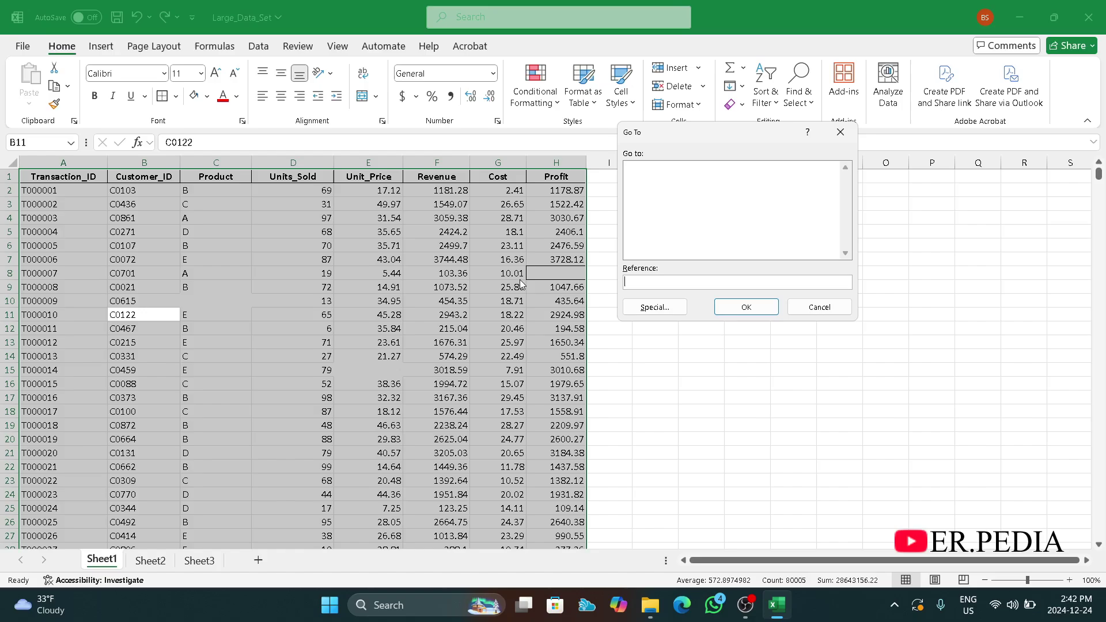
drag(661, 133, 659, 179)
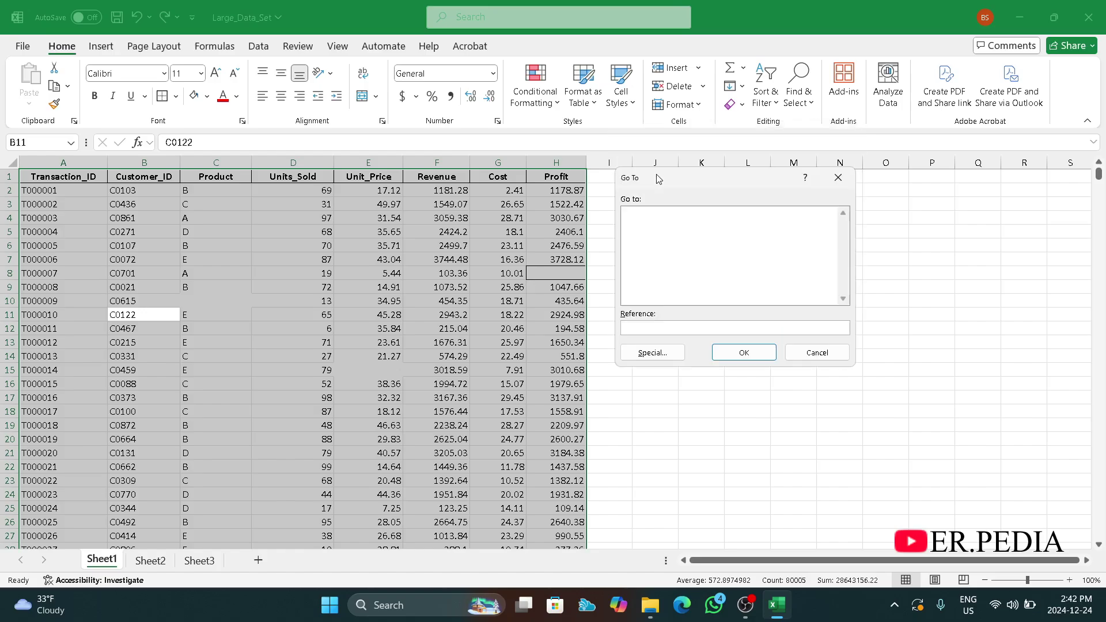
click(656, 357)
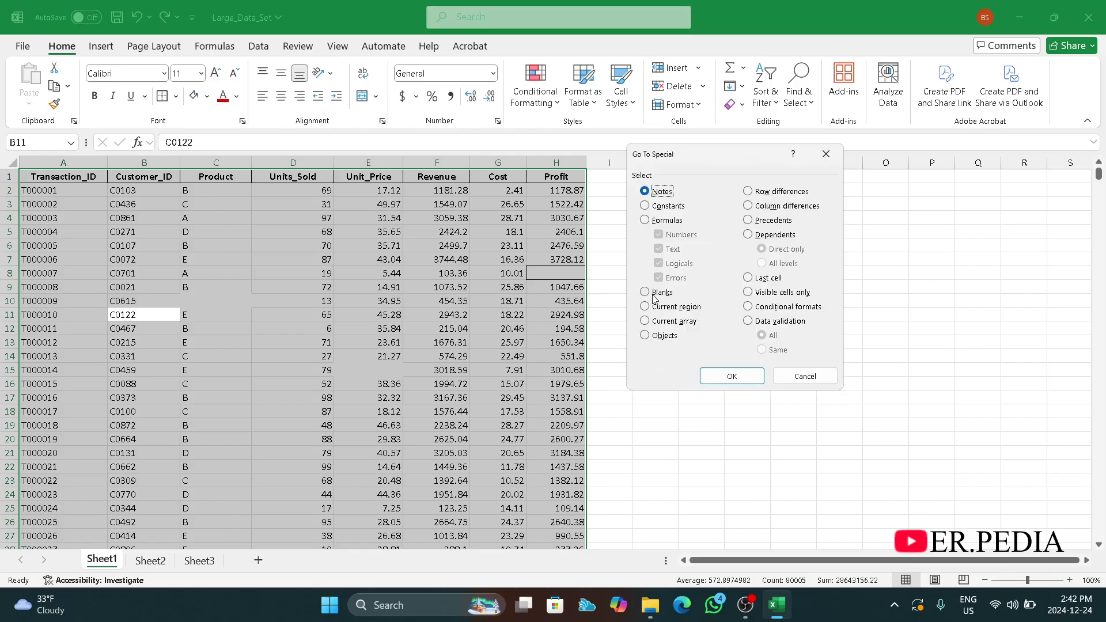
click(657, 292)
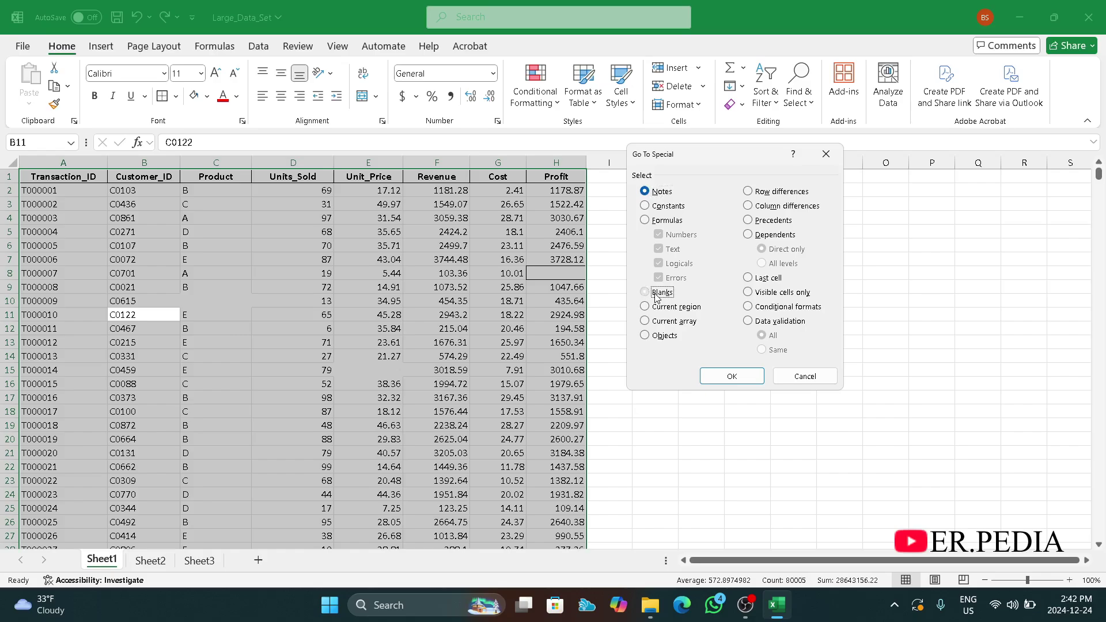
click(732, 377)
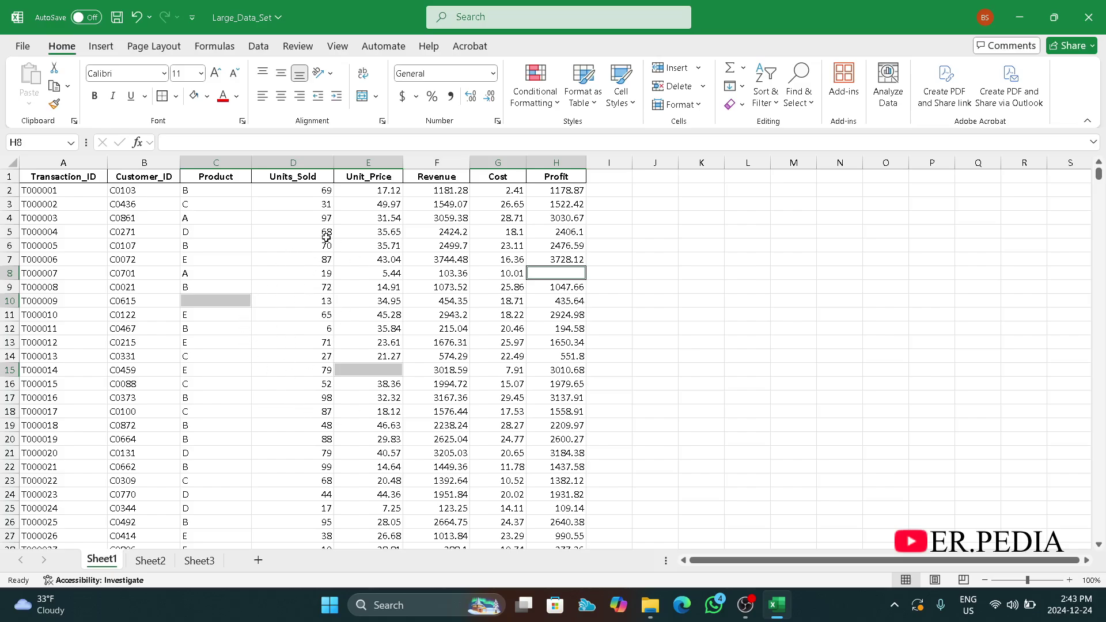
Fill the selected blank cells with the standard green colour and deselect them.
click(208, 99)
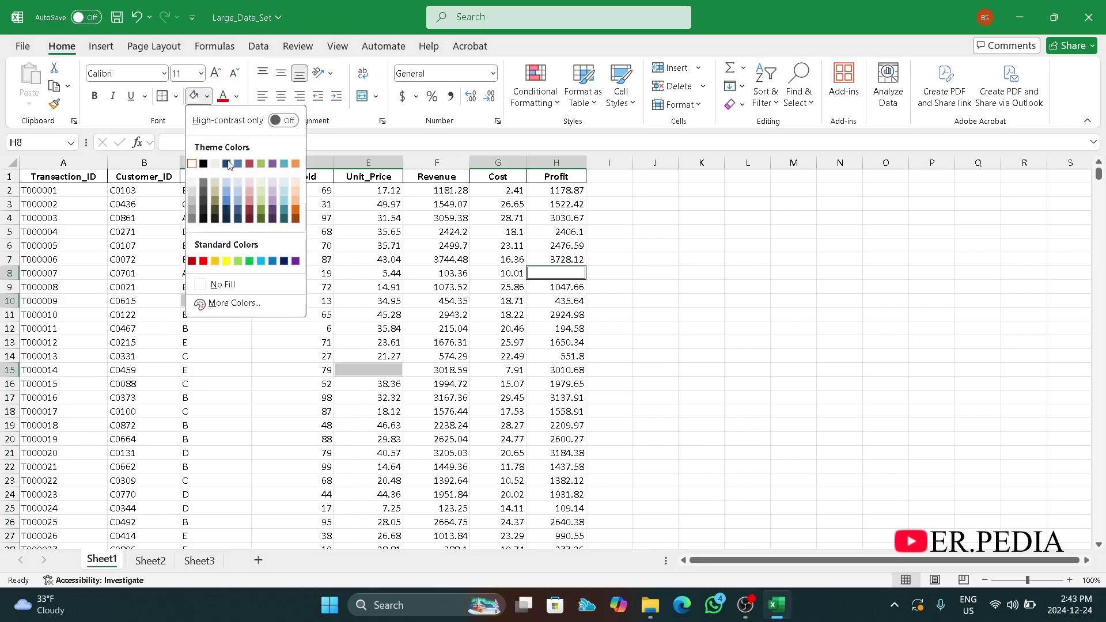
click(248, 259)
click(268, 372)
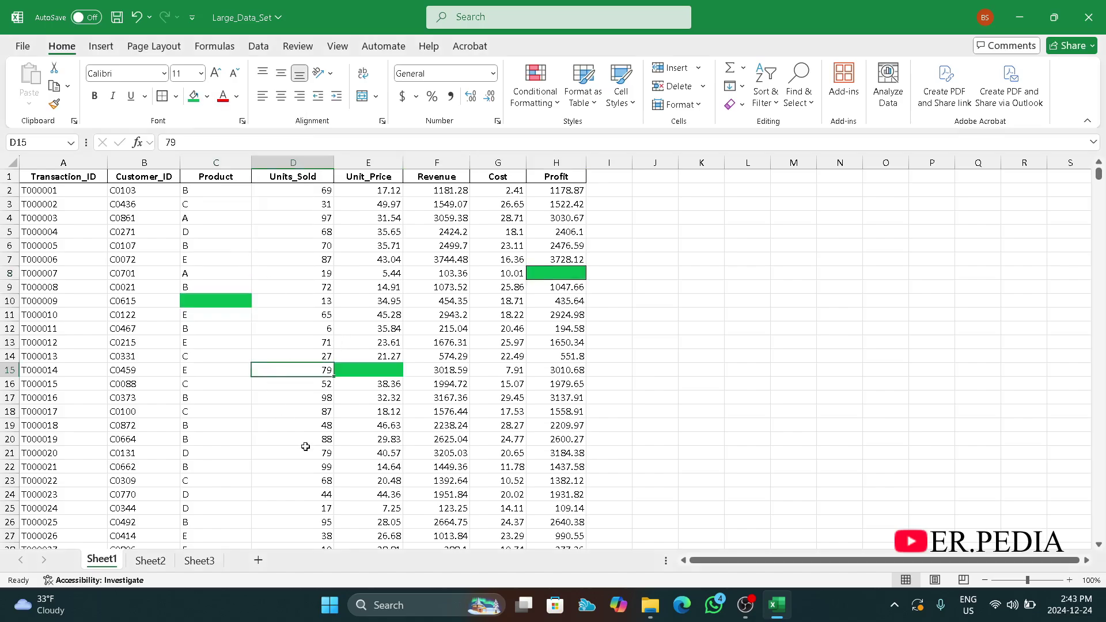
click(306, 449)
Copy the Transaction_ID through Units_Sold cells of row 10002 into row 10003, leaving the remaining cells of the new row empty.
scroll(780, 405, down, 4)
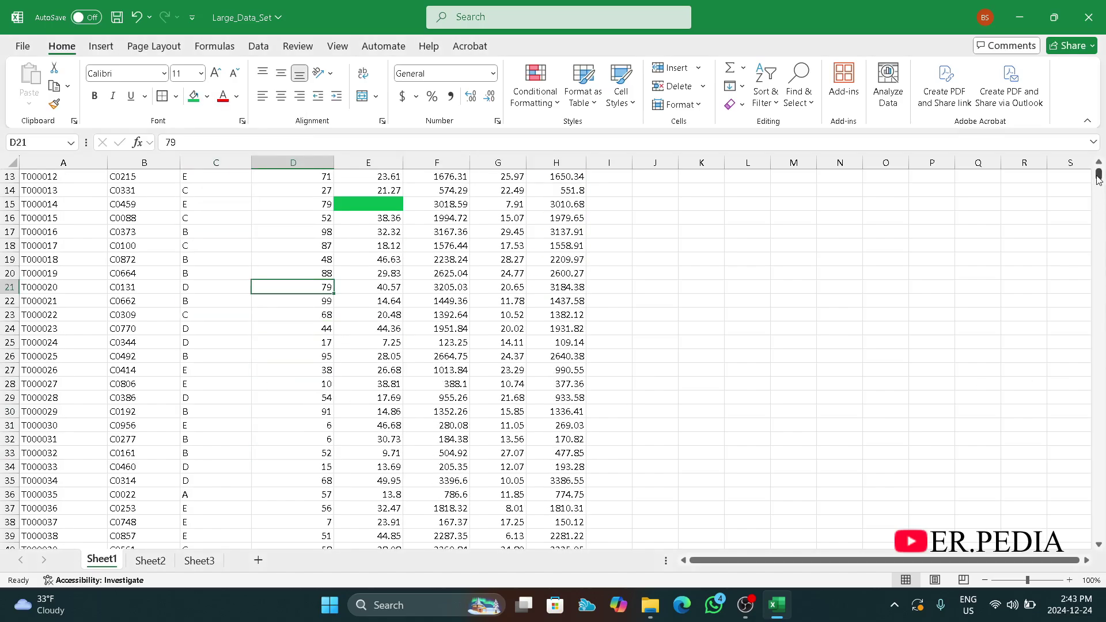
drag(1099, 176, 1099, 534)
scroll(318, 382, down, 10)
scroll(131, 311, down, 2)
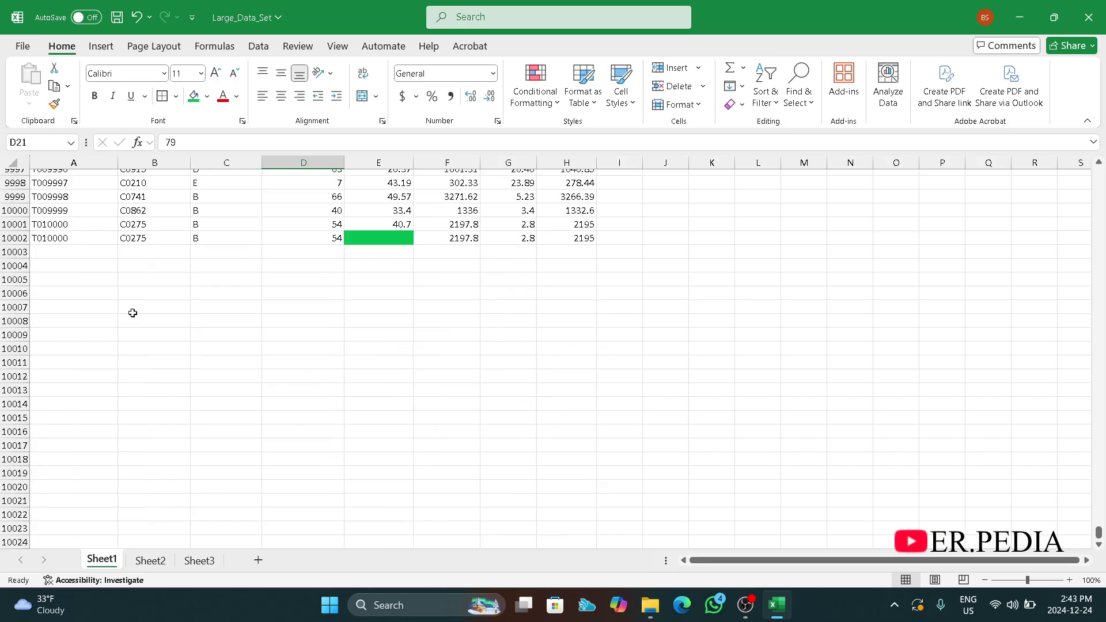
scroll(126, 330, up, 2)
drag(53, 325, 302, 324)
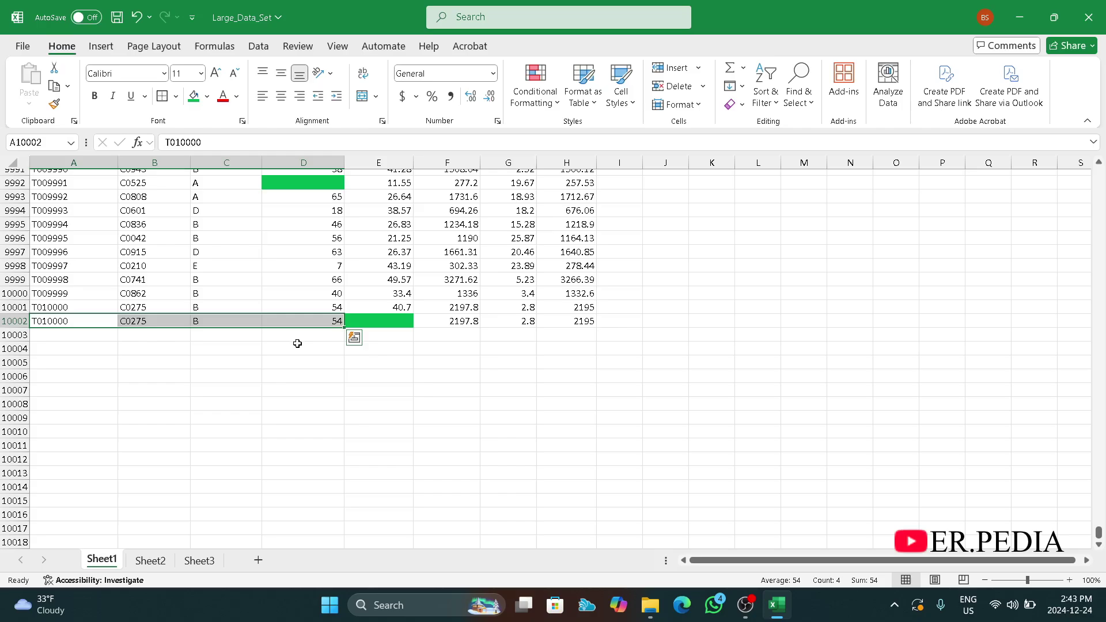
key(ctrl+c)
click(84, 336)
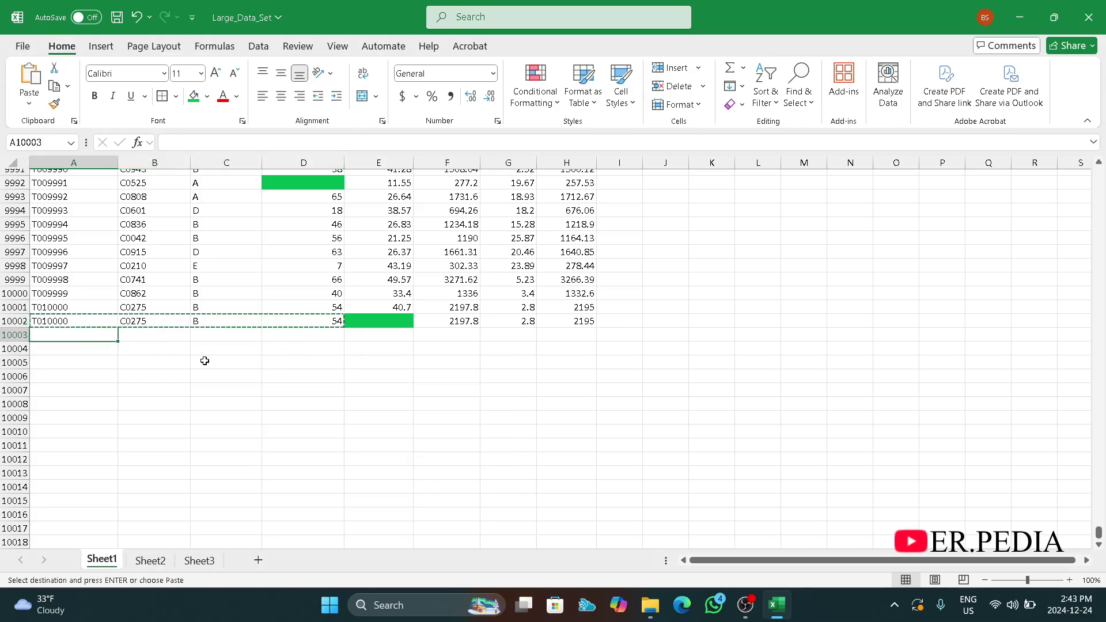
key(ctrl+v)
click(392, 335)
click(548, 337)
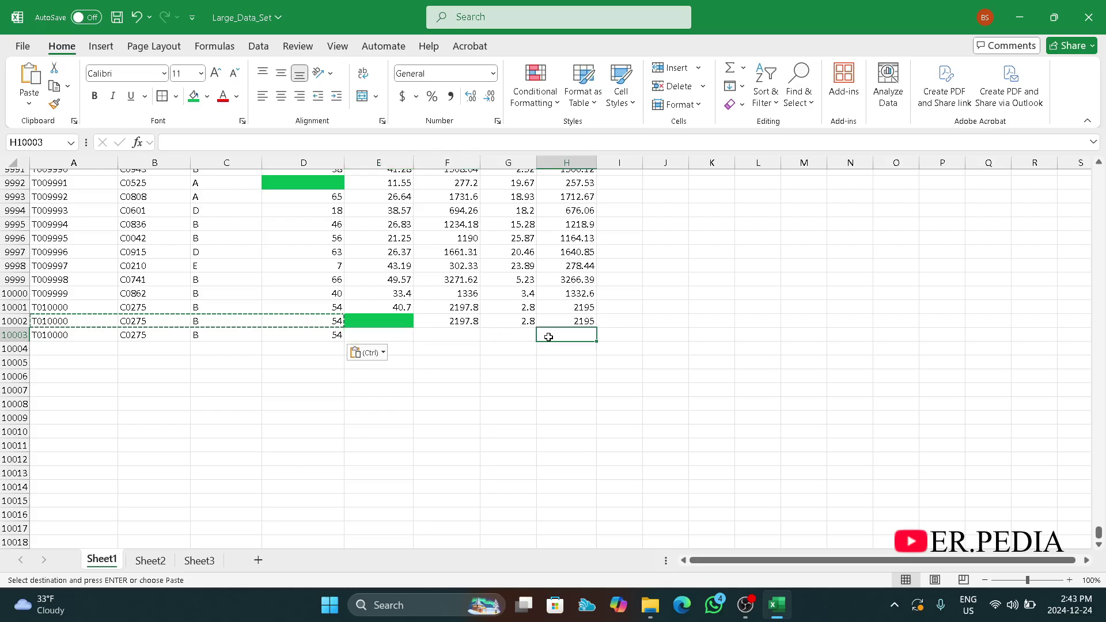
click(518, 337)
click(452, 335)
click(368, 334)
scroll(471, 308, up, 2)
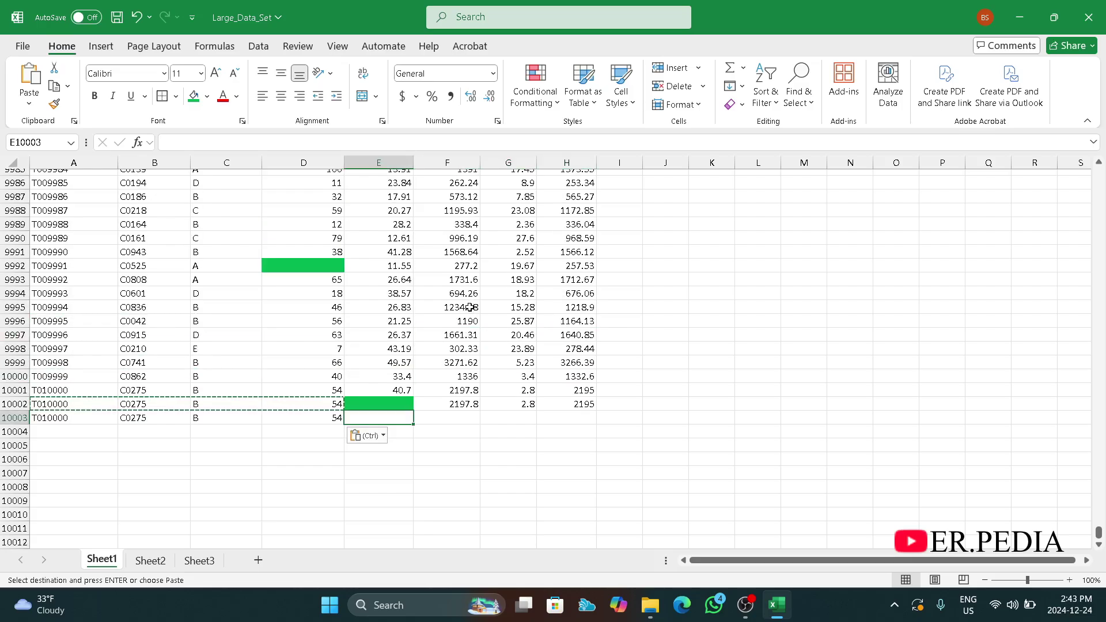
Clear the Units_Sold value in cell D9997.
click(340, 334)
key(F2)
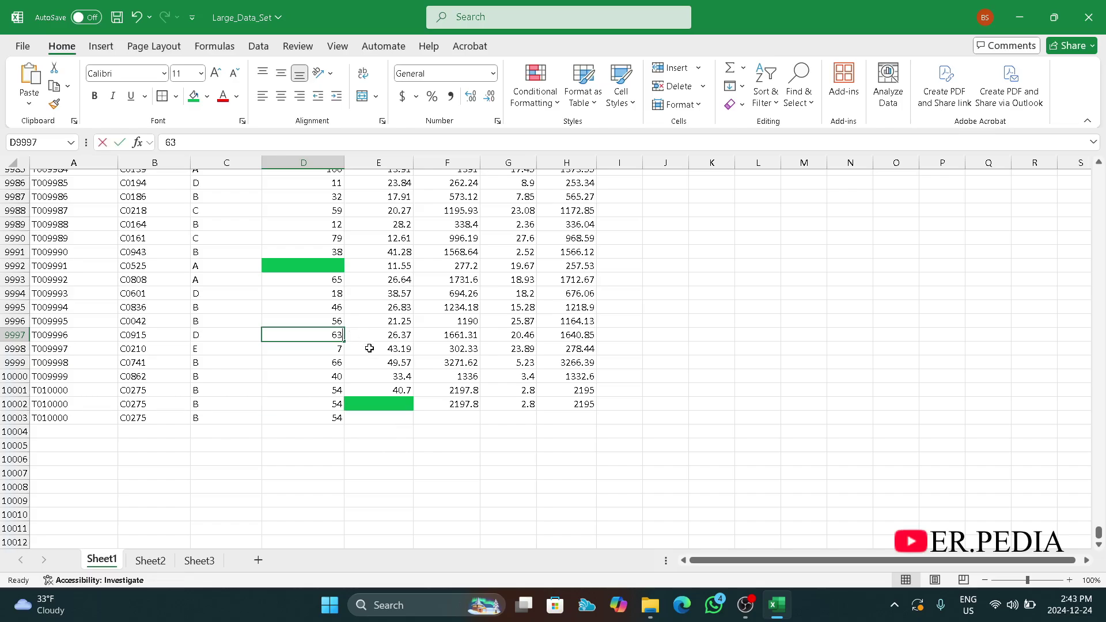
key(BackSpace)
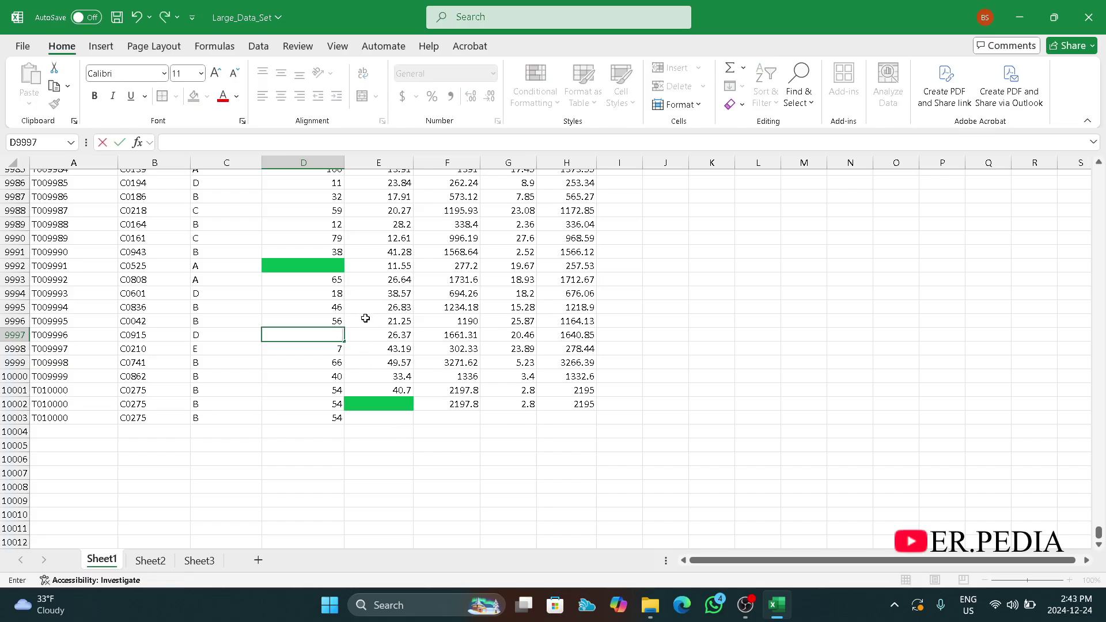
click(364, 323)
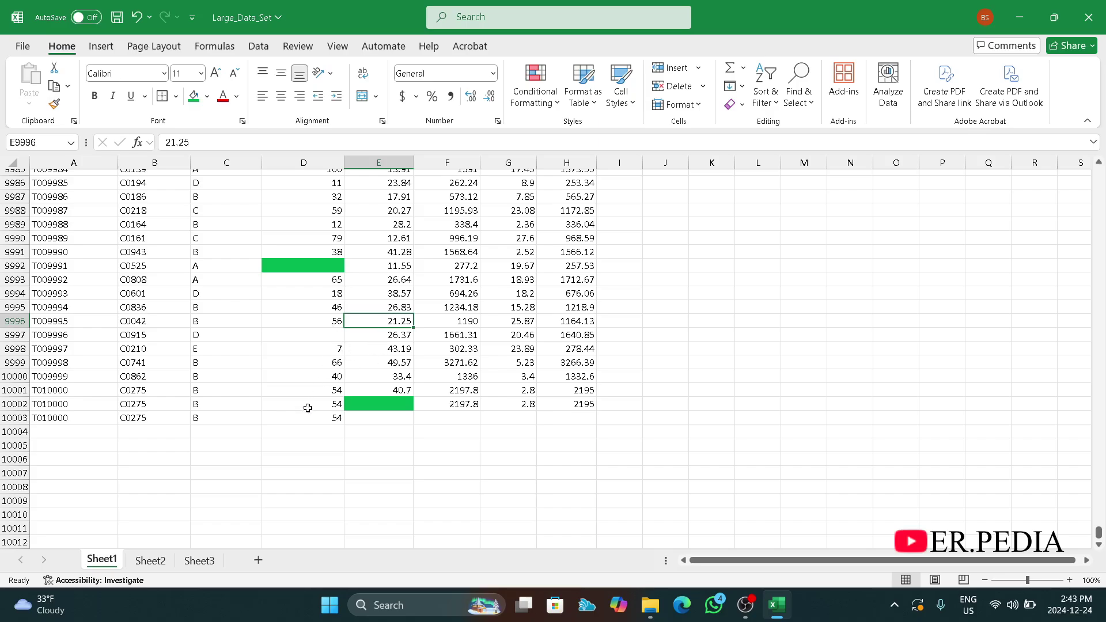
scroll(287, 406, up, 1)
scroll(287, 406, up, 1)
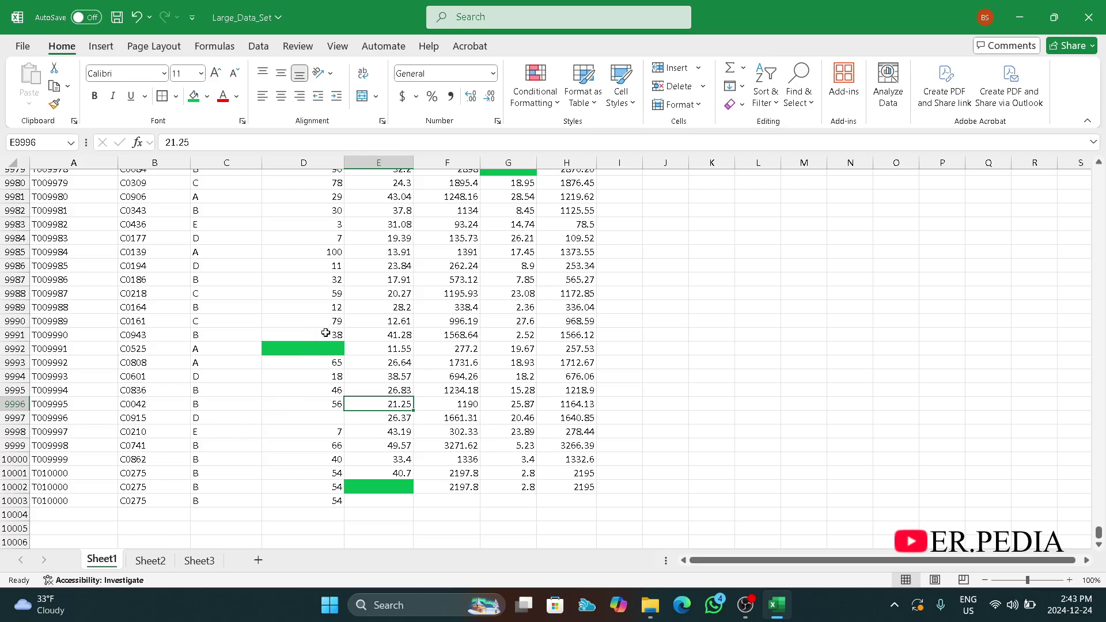
scroll(267, 457, down, 1)
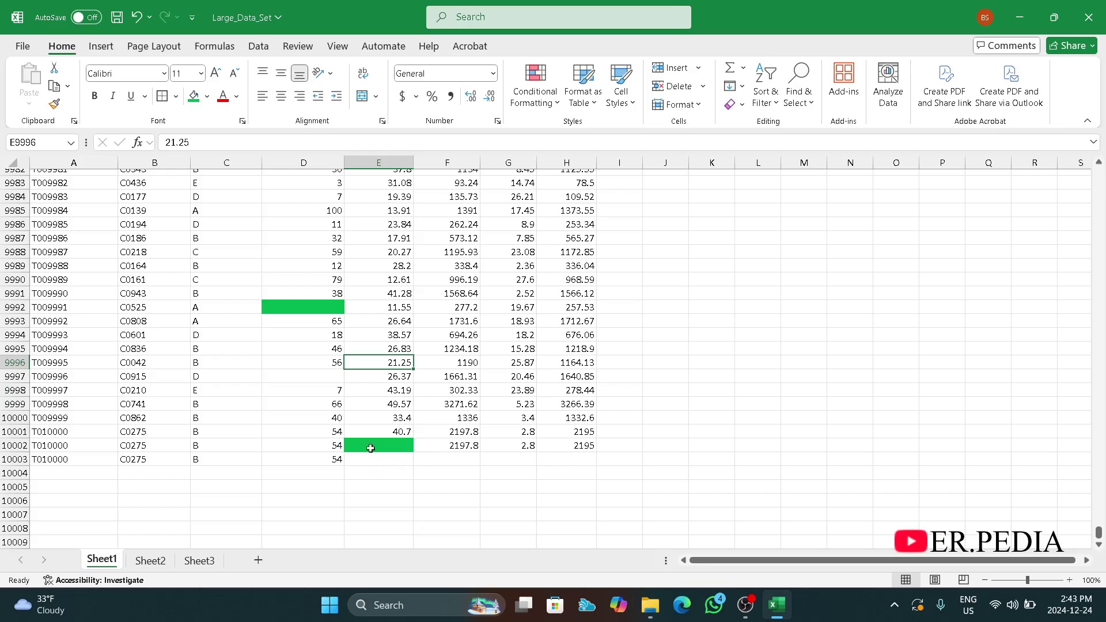
scroll(662, 413, up, 3)
drag(1099, 533, 1097, 144)
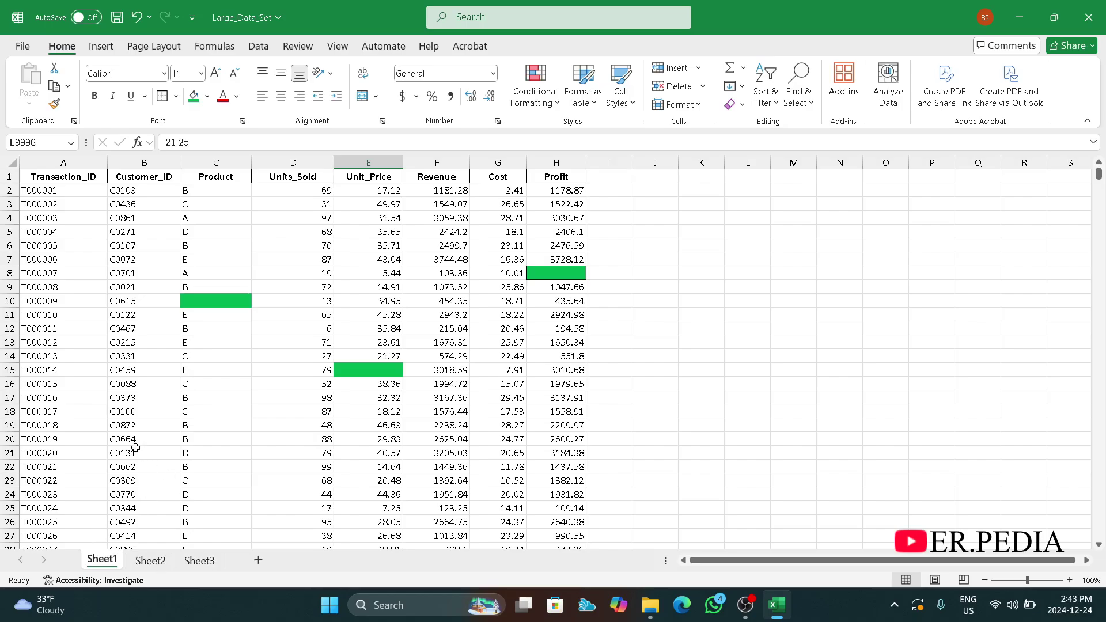
On Sheet2, convert the data range A1:H10002 into a table with headers.
click(161, 566)
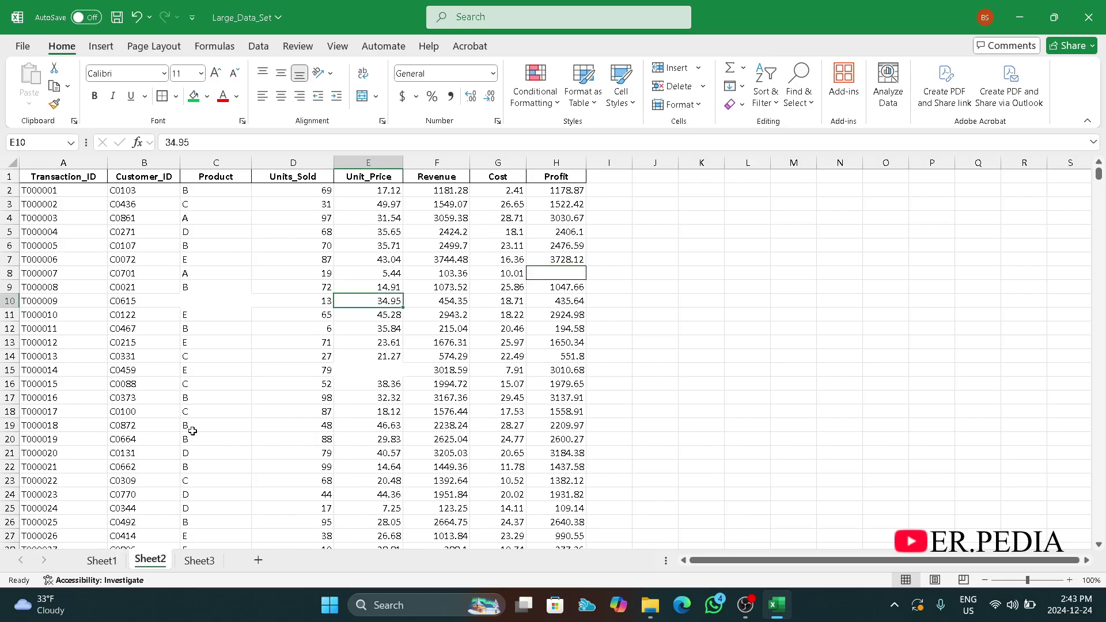
click(162, 298)
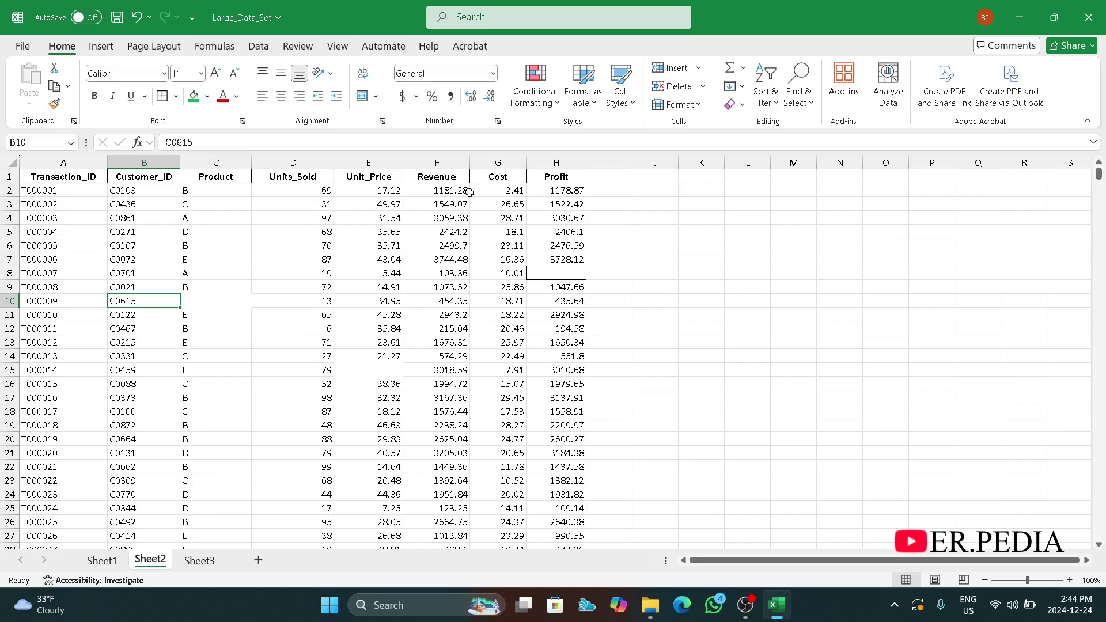
click(201, 270)
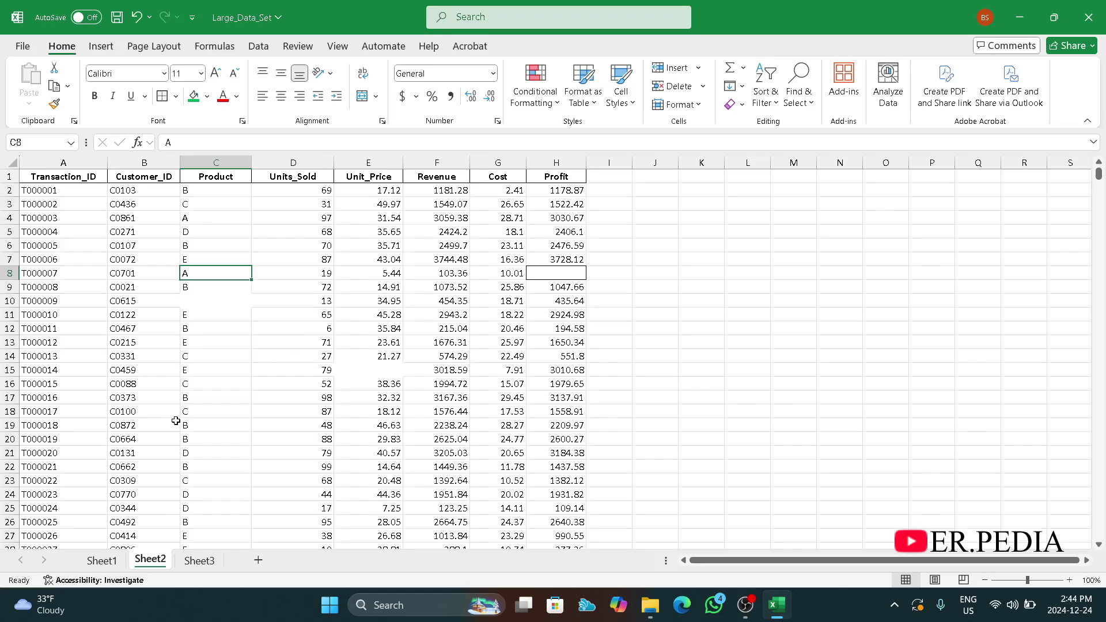
key(ctrl+t)
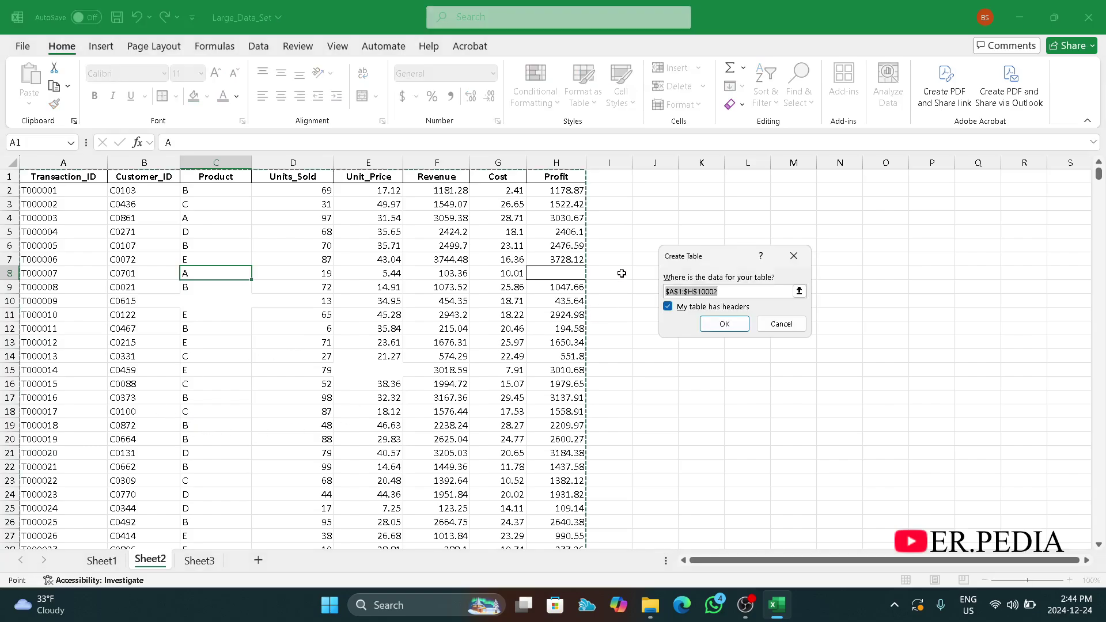
click(722, 326)
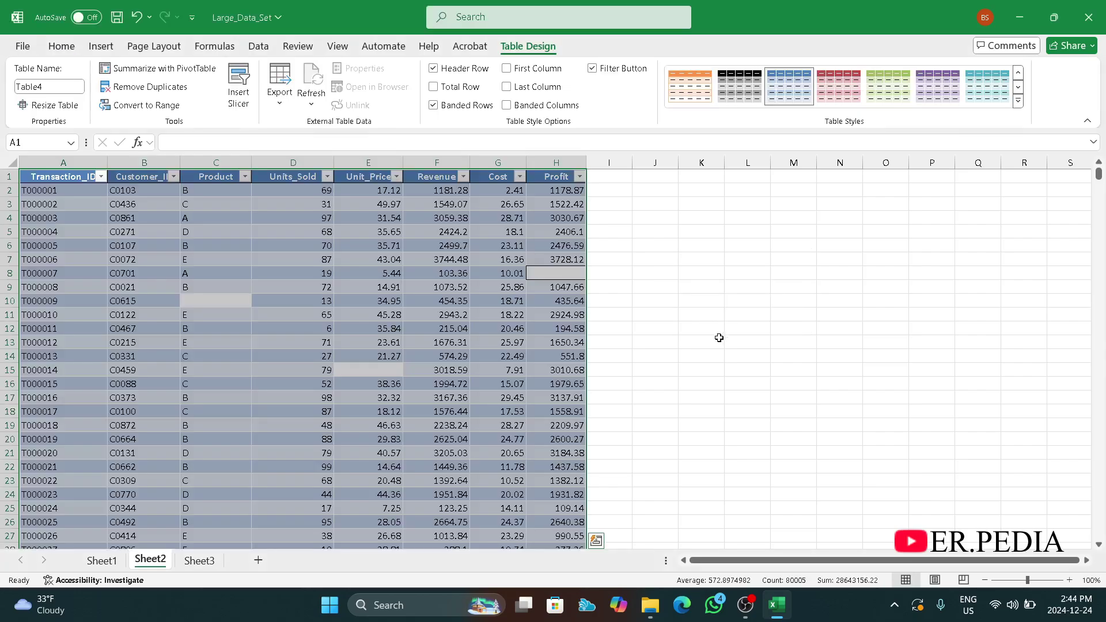
Turn off the table's banded rows and filter buttons and set its table style to None.
click(434, 105)
click(598, 70)
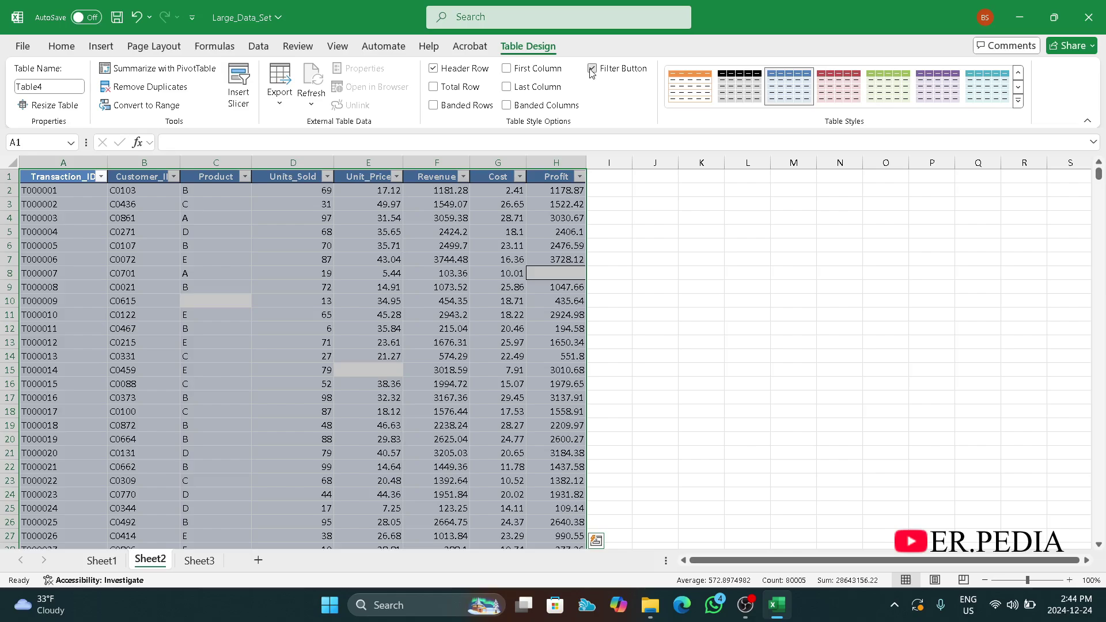
click(1019, 102)
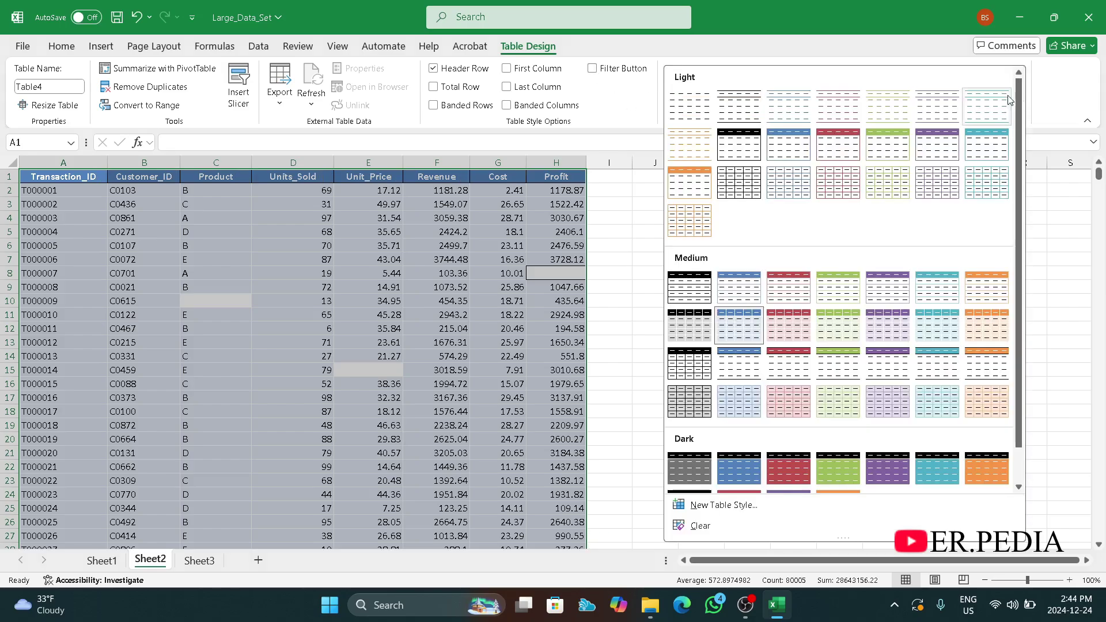
click(684, 112)
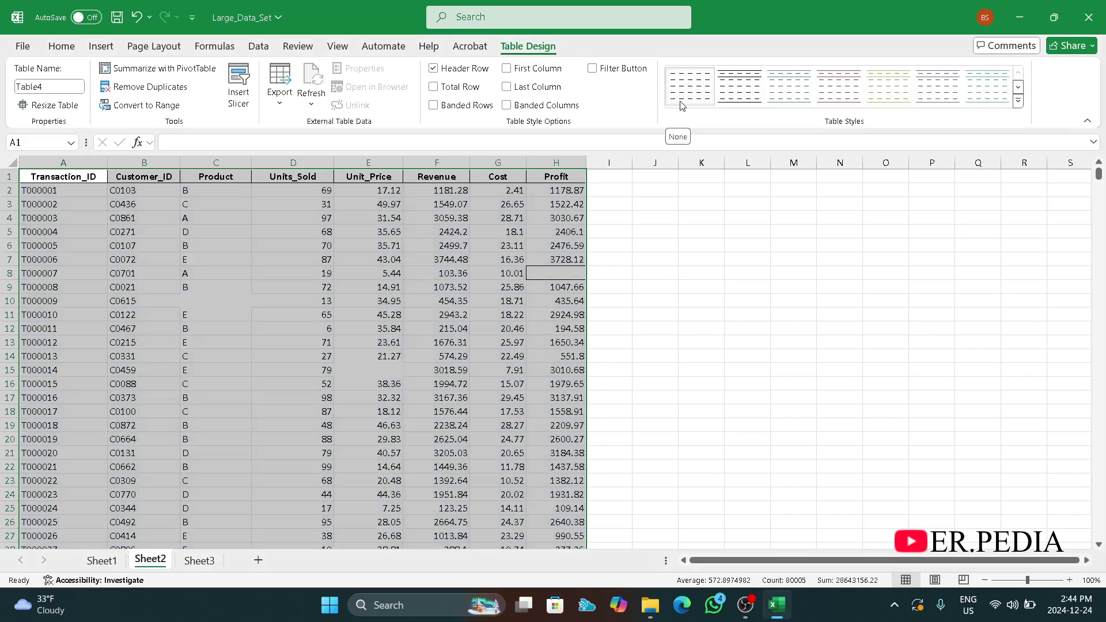
click(1018, 102)
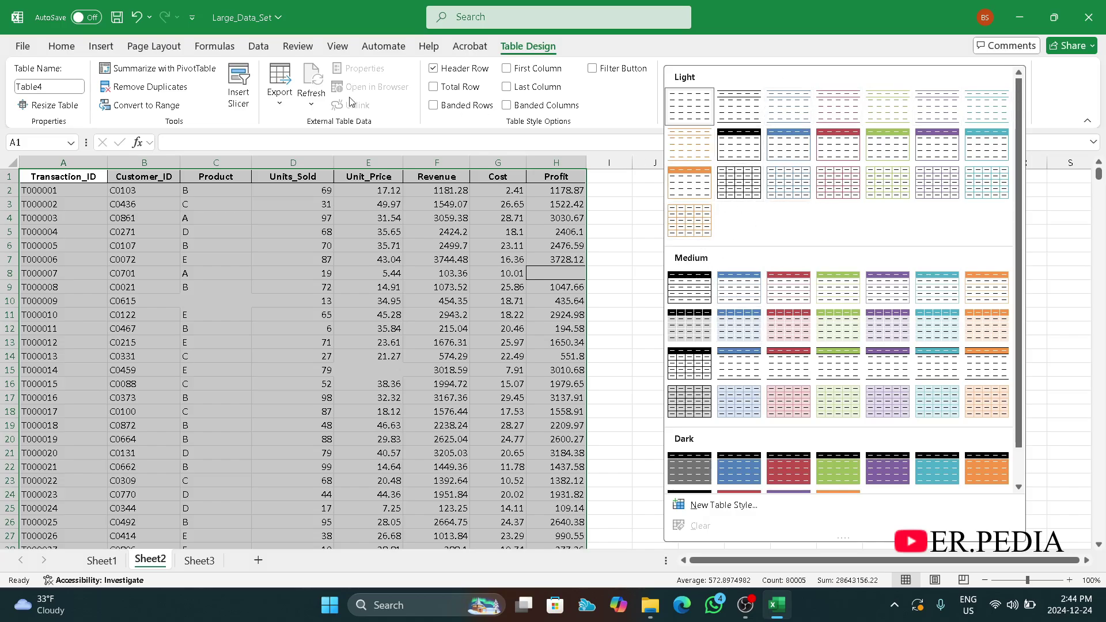
Start a new conditional formatting rule for the Sheet2 table that formats only cells that contain Blanks.
click(57, 86)
click(57, 86)
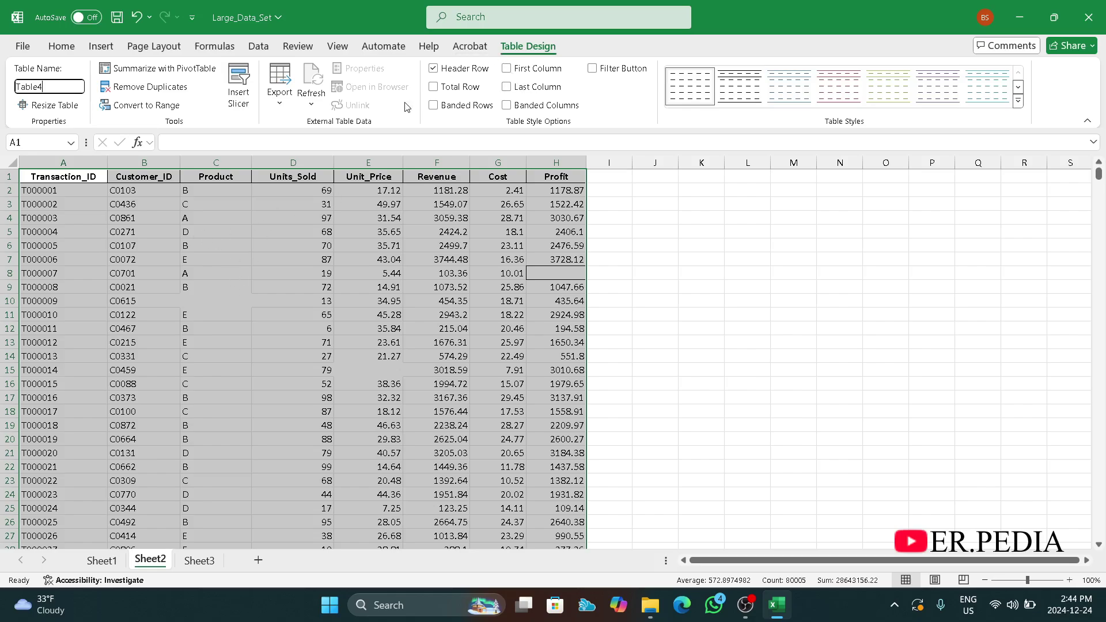
click(62, 45)
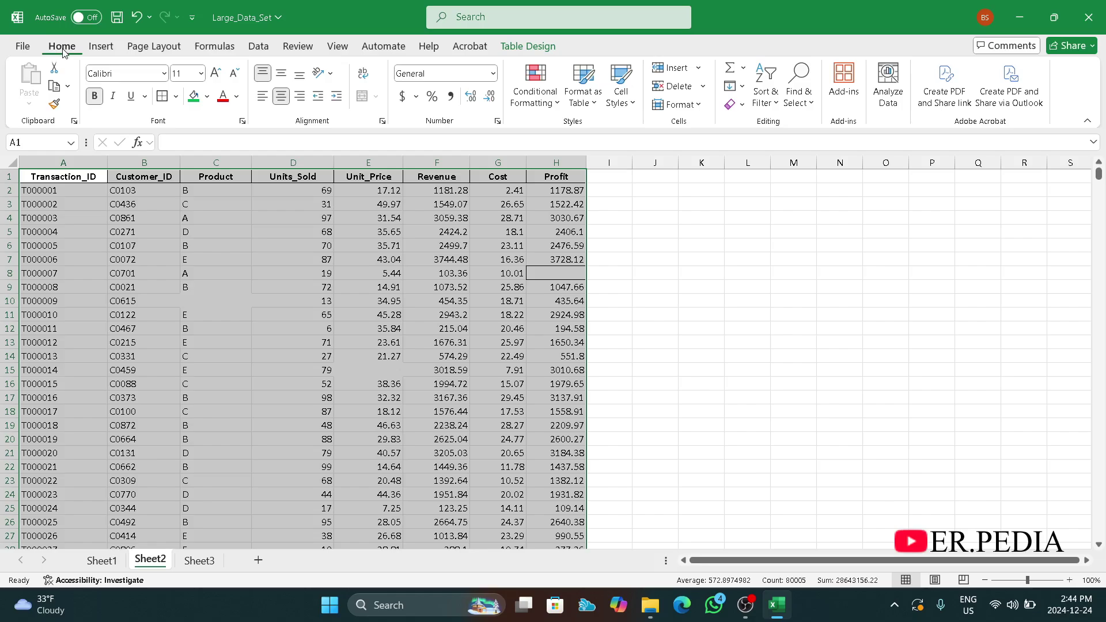
click(541, 85)
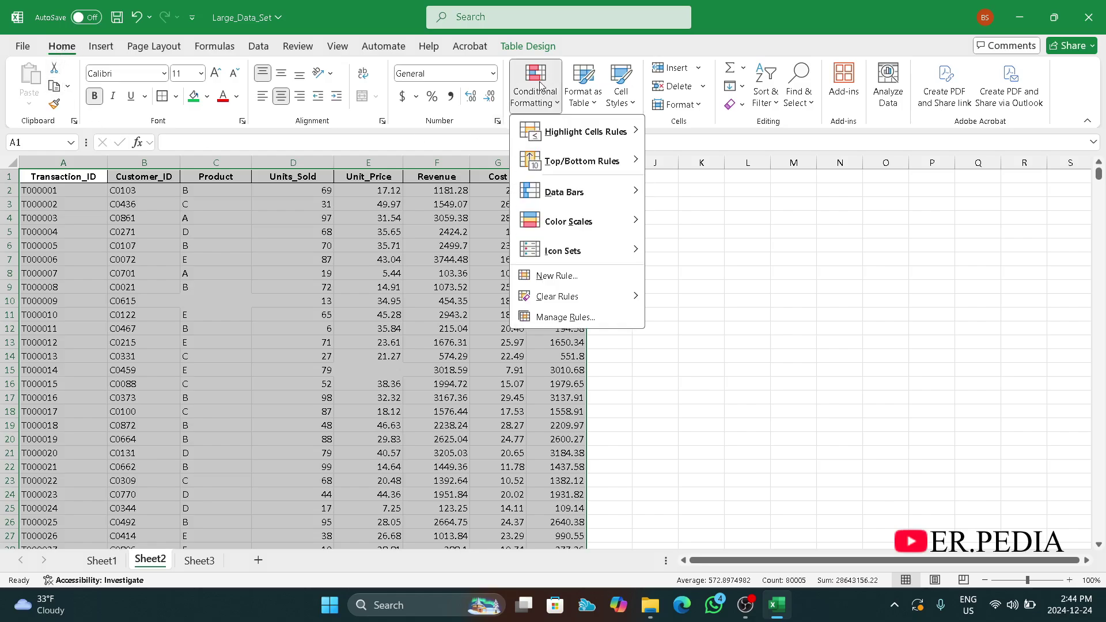
click(548, 279)
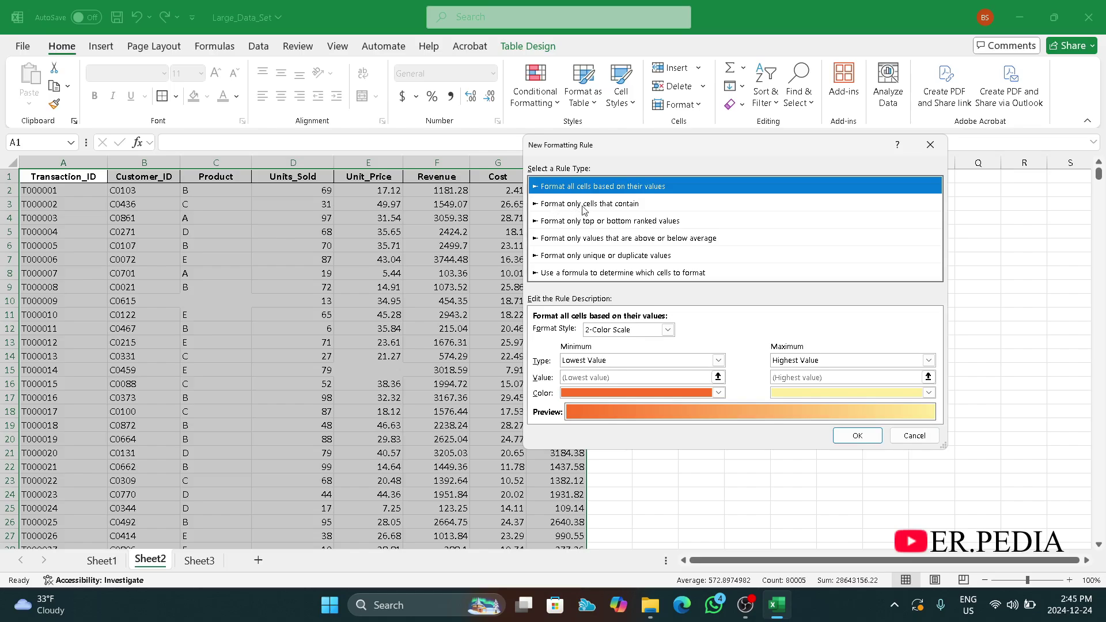
click(585, 208)
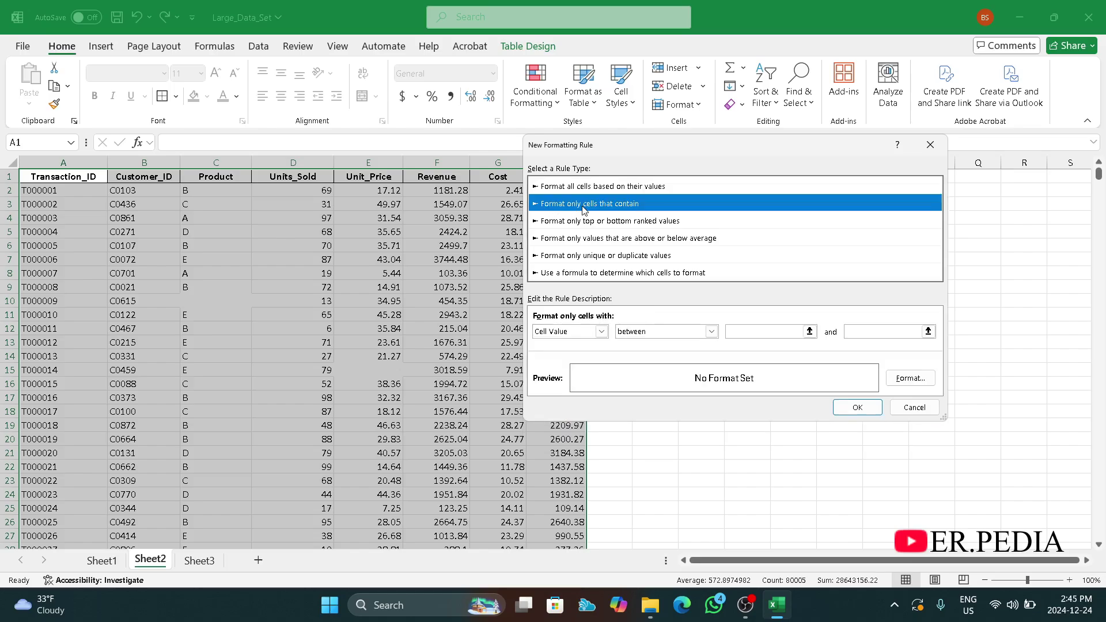
click(602, 332)
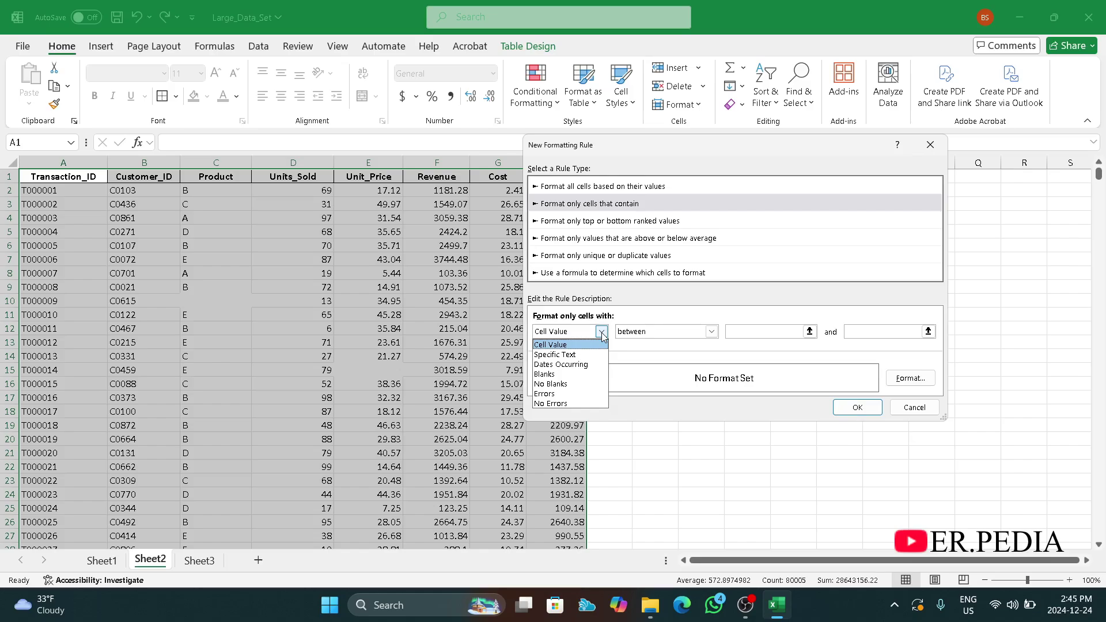
click(542, 374)
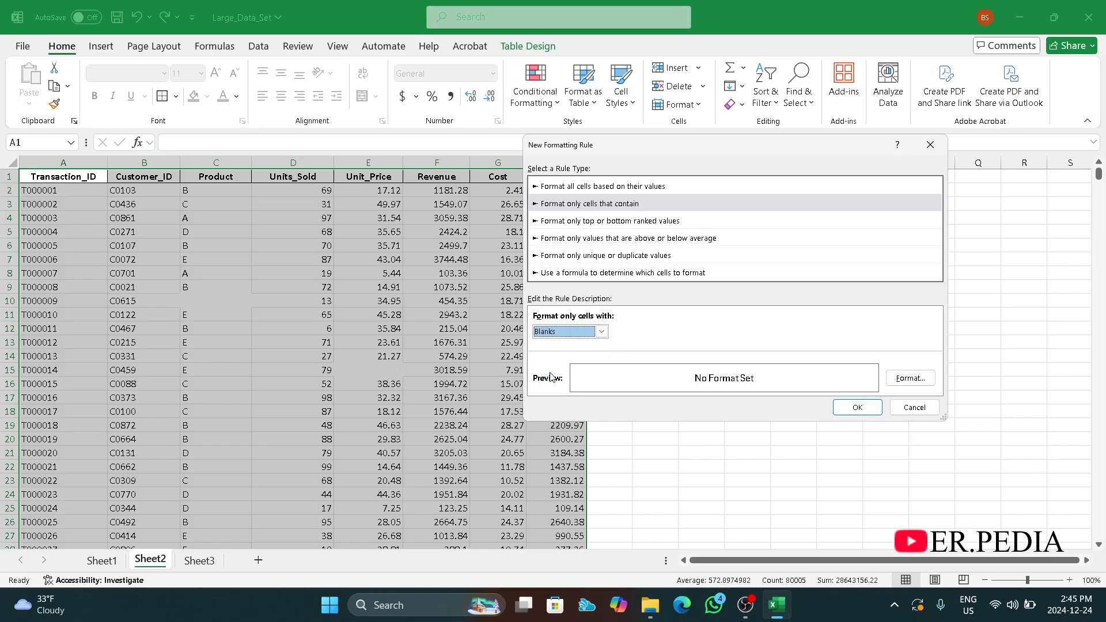
Give the blank-cell rule a green background fill and apply it to the table.
click(921, 381)
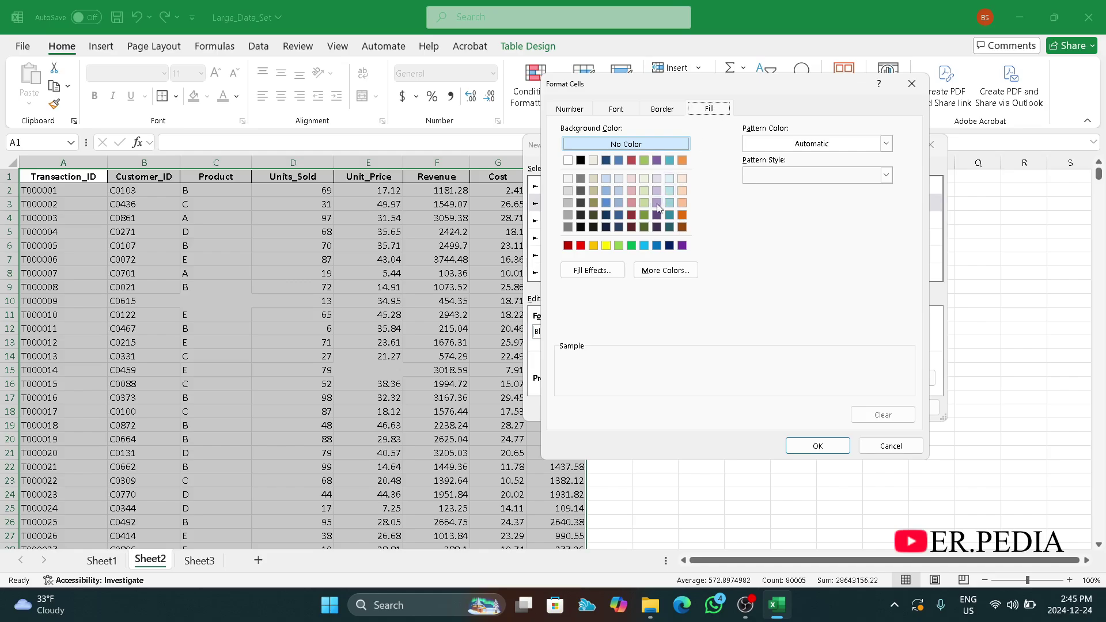
click(633, 247)
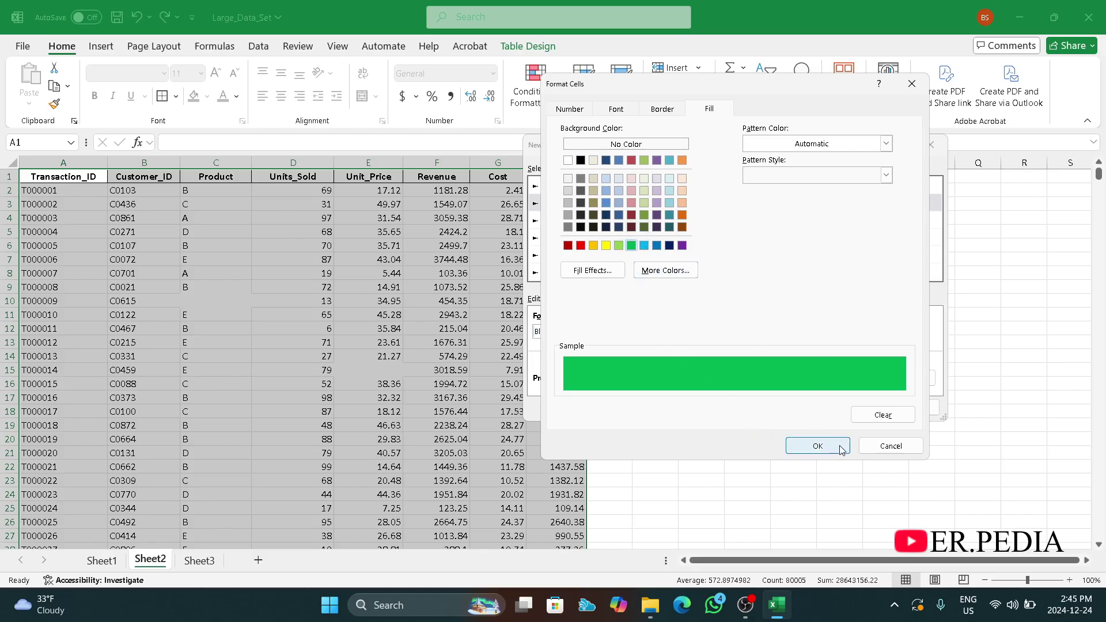
click(818, 446)
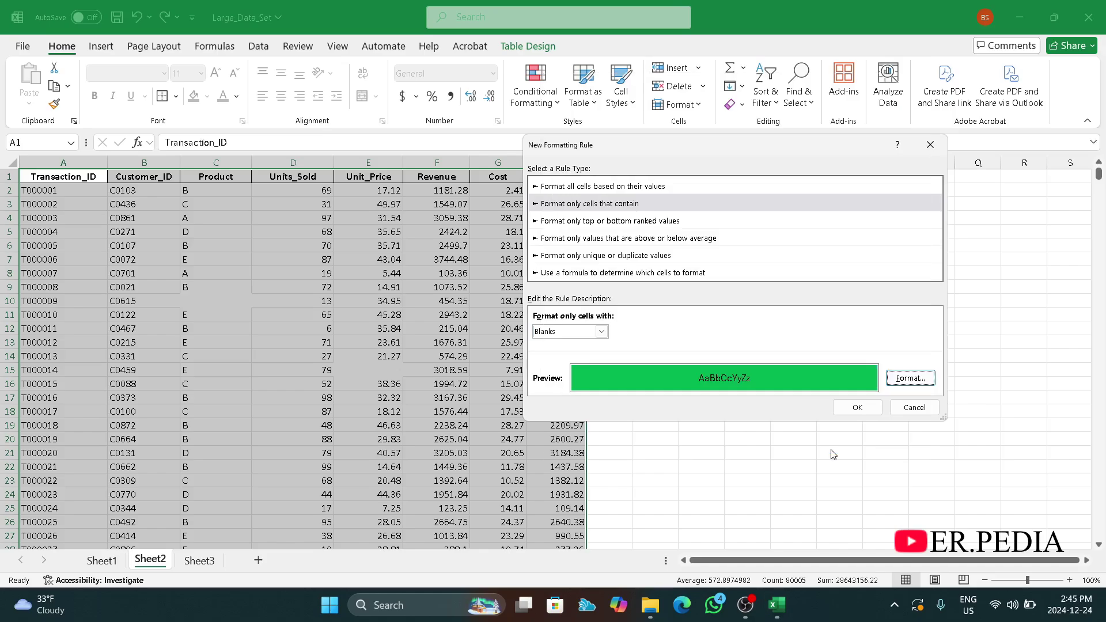
click(858, 408)
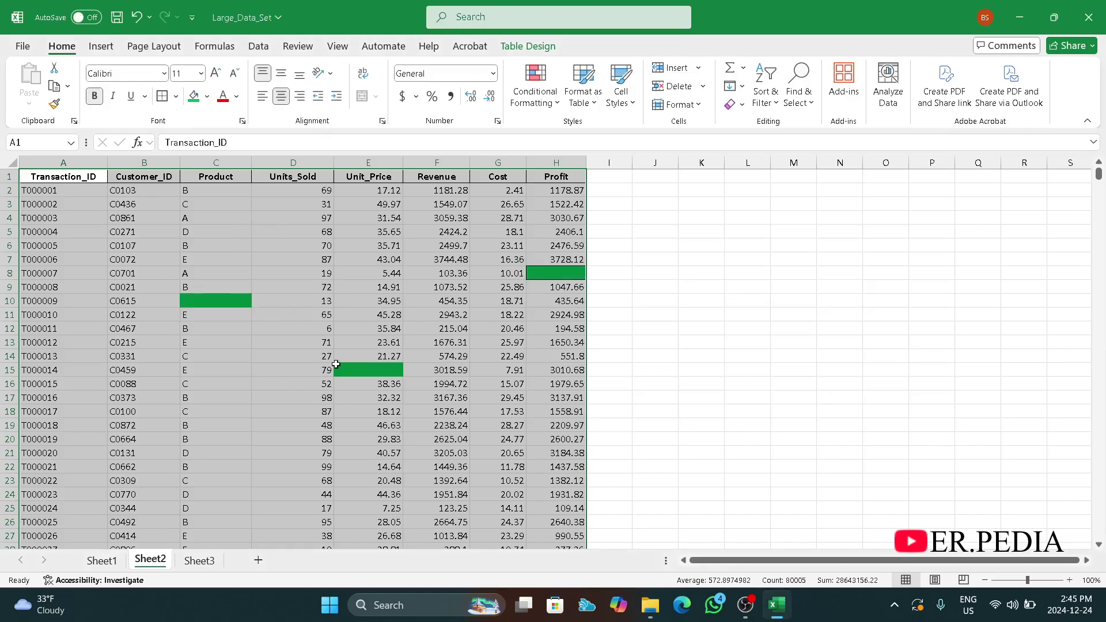
Copy the Transaction_ID through Units_Sold cells of row 10002 into row 10003 on Sheet2.
scroll(311, 406, down, 5)
click(495, 426)
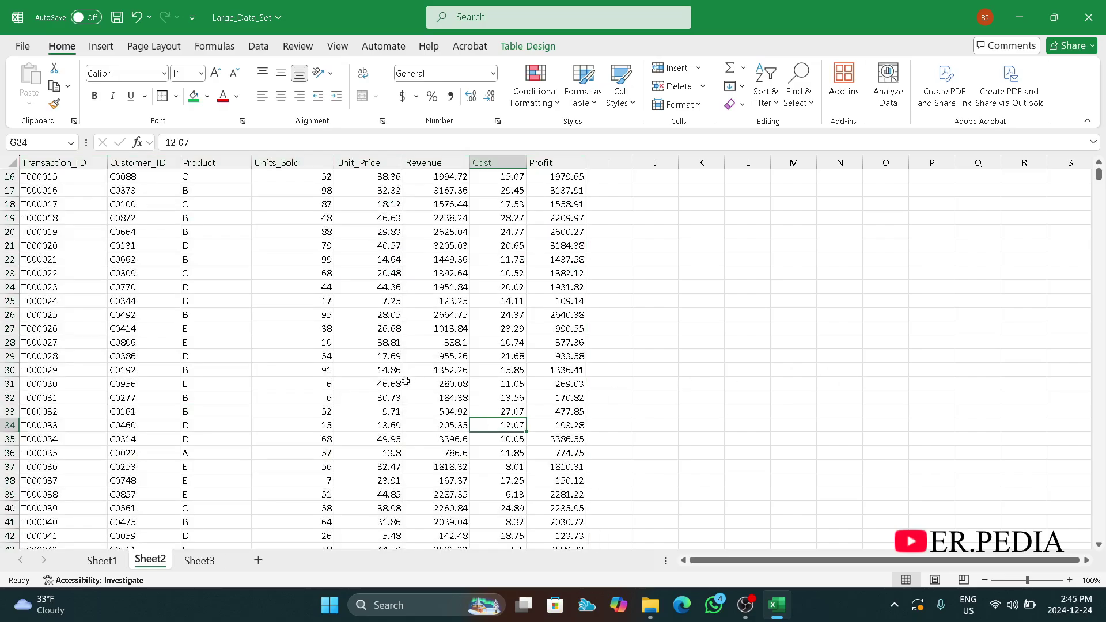
scroll(406, 381, down, 4)
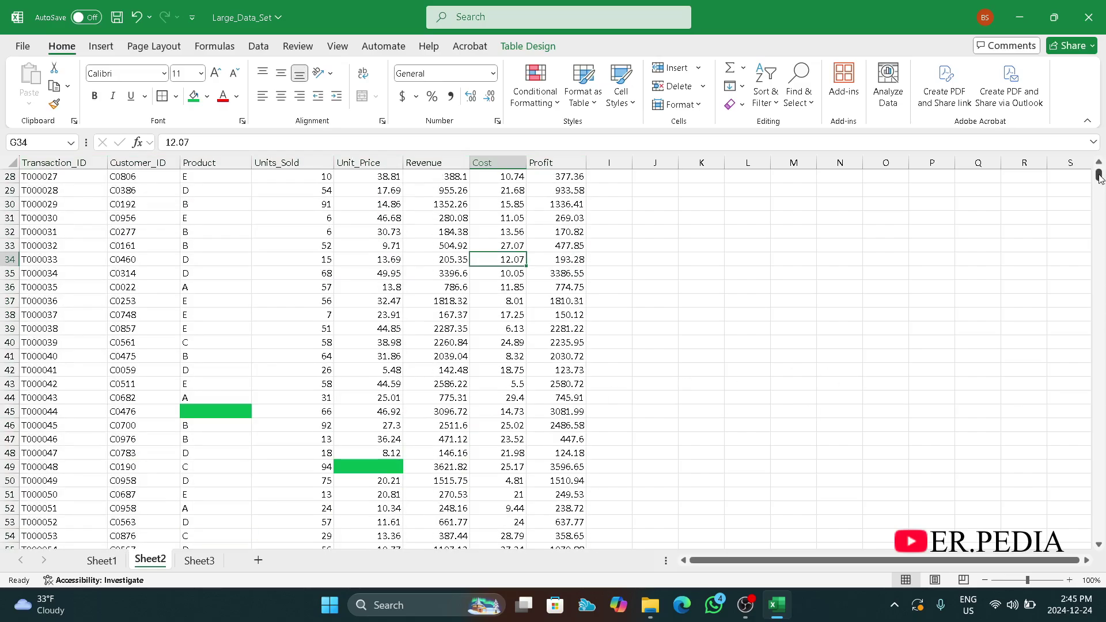
drag(1099, 179, 1099, 533)
scroll(391, 460, down, 2)
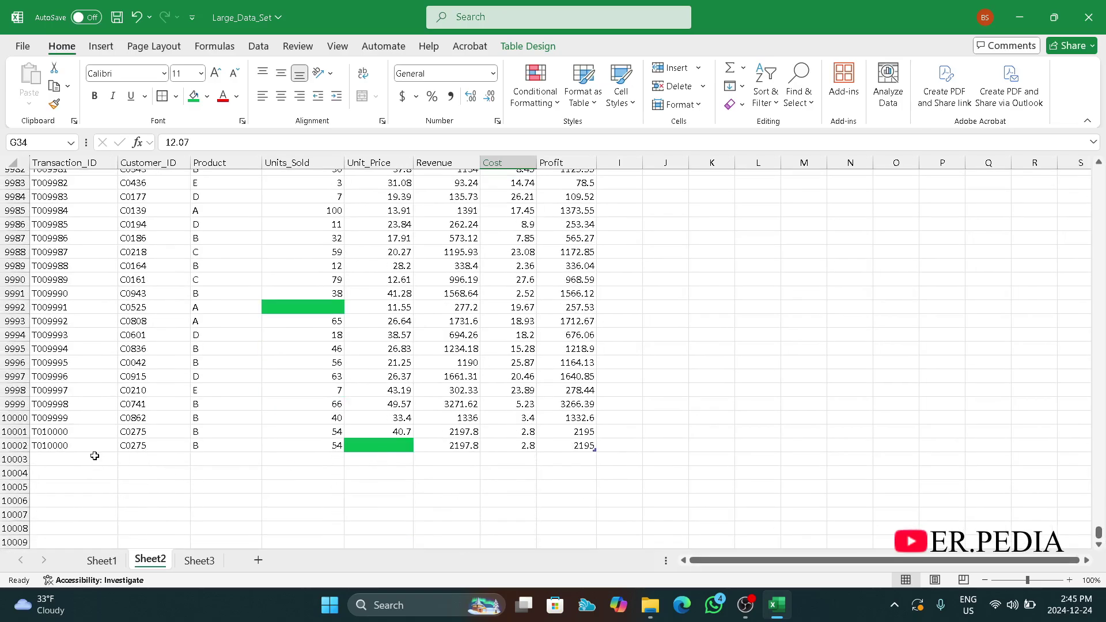
drag(62, 446, 323, 448)
key(ctrl+c)
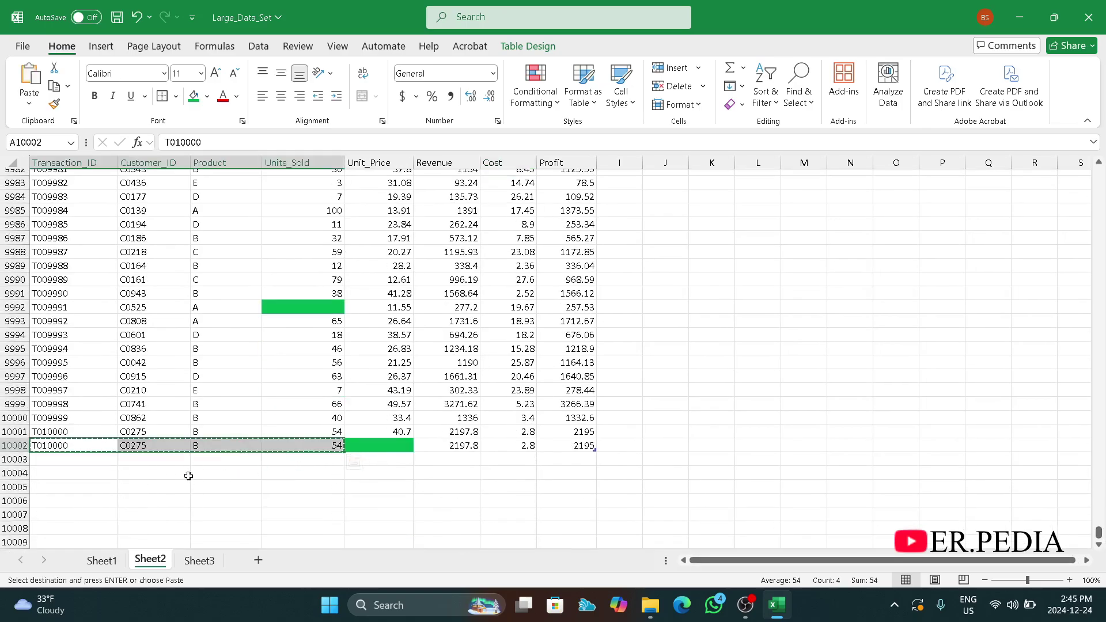
click(81, 459)
key(ctrl+v)
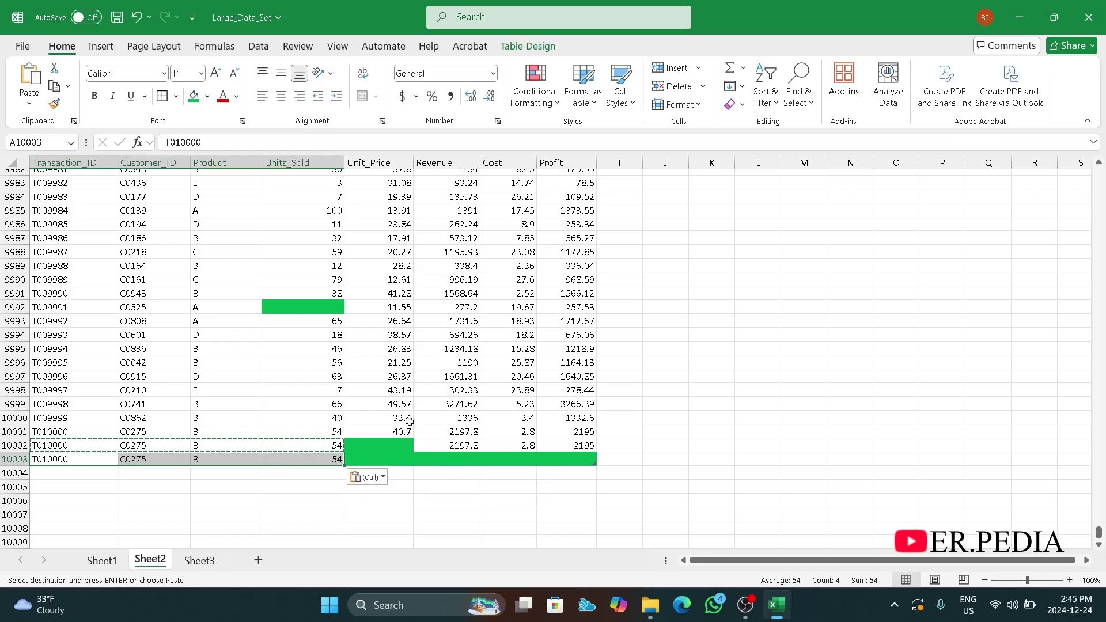
Clear the Units_Sold value in cell D9984 to test the blank-cell formatting.
scroll(389, 349, up, 2)
click(332, 279)
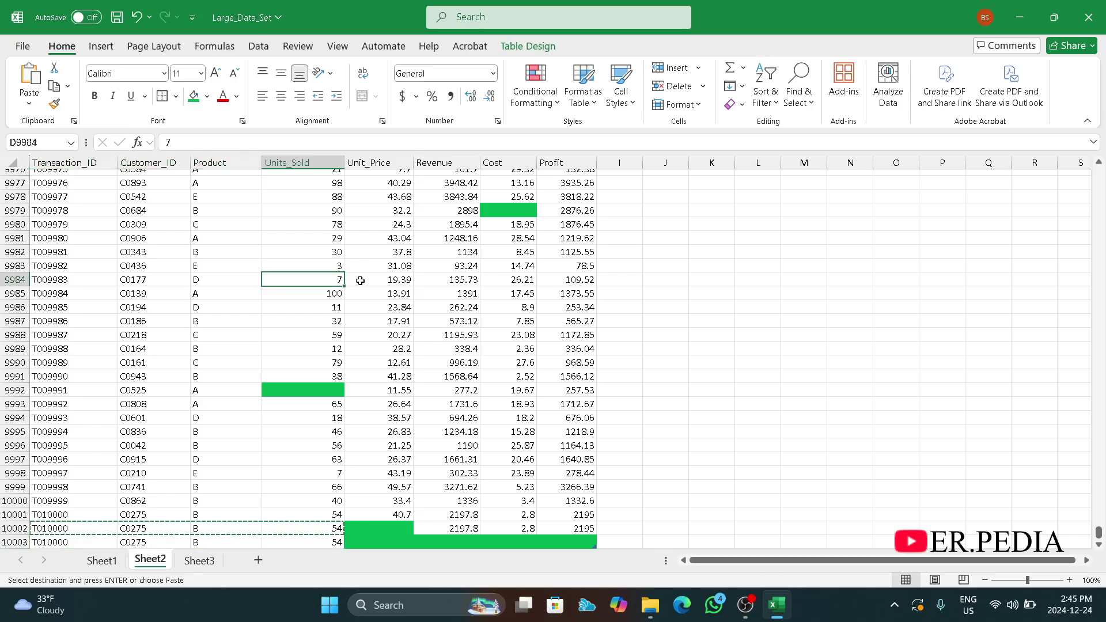
key(Delete)
click(461, 376)
scroll(403, 340, up, 6)
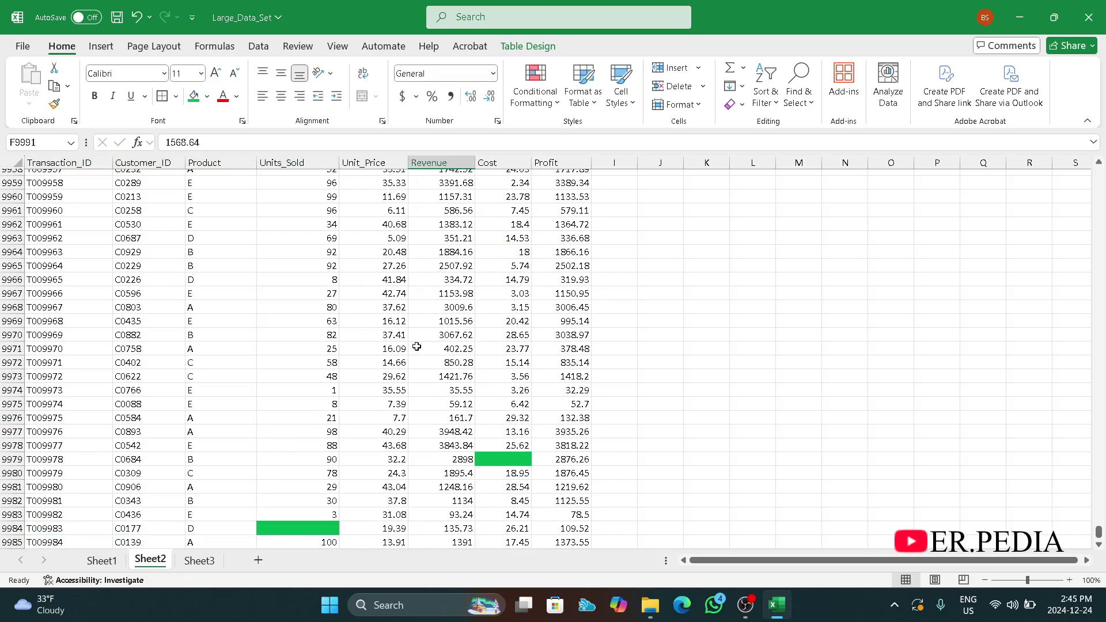
scroll(417, 347, up, 13)
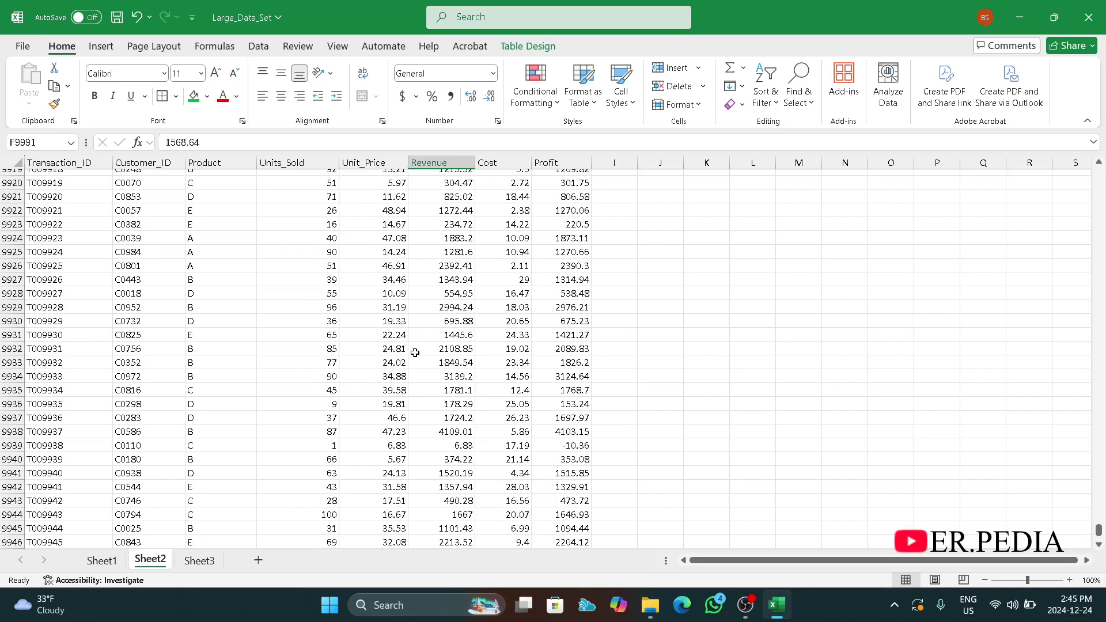
scroll(415, 353, up, 7)
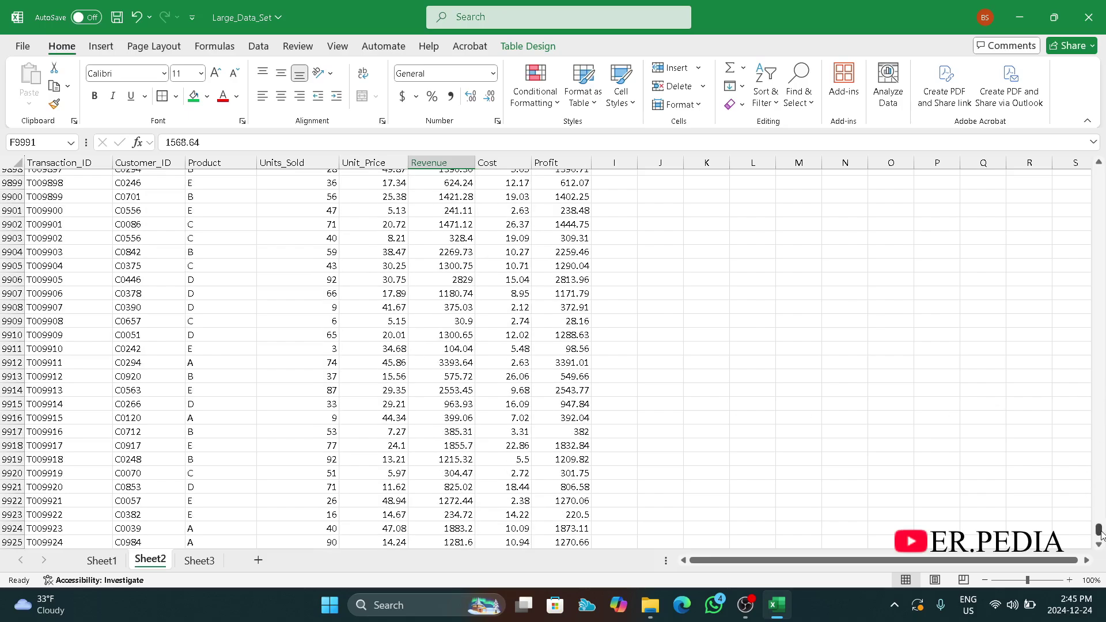
drag(1099, 530, 1099, 164)
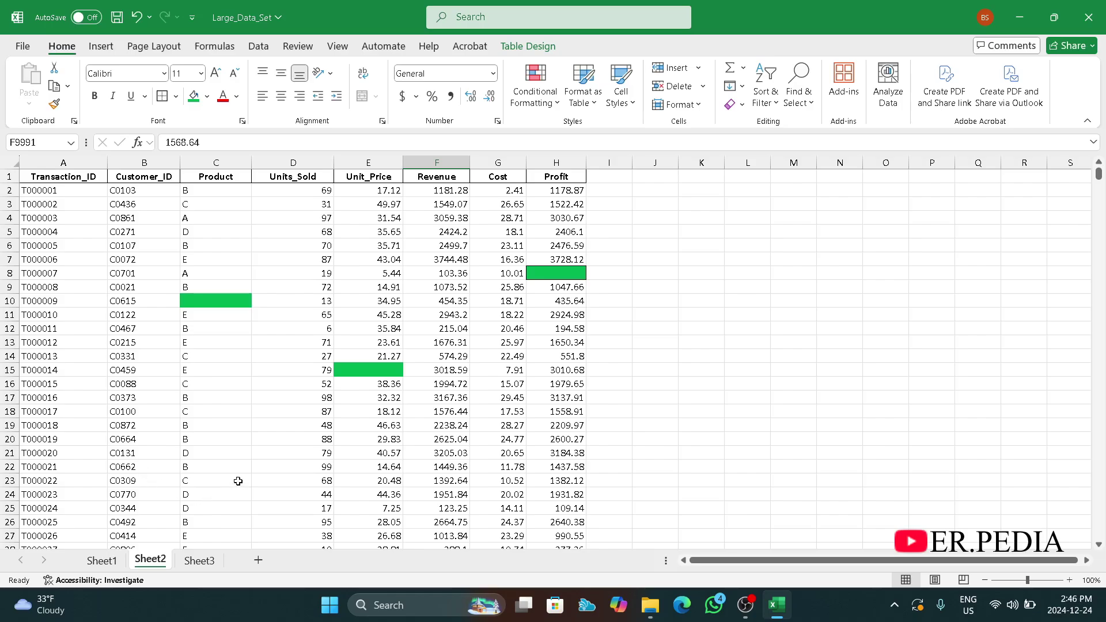
Switch to Sheet3 and start recording actions for an Office Script.
click(206, 562)
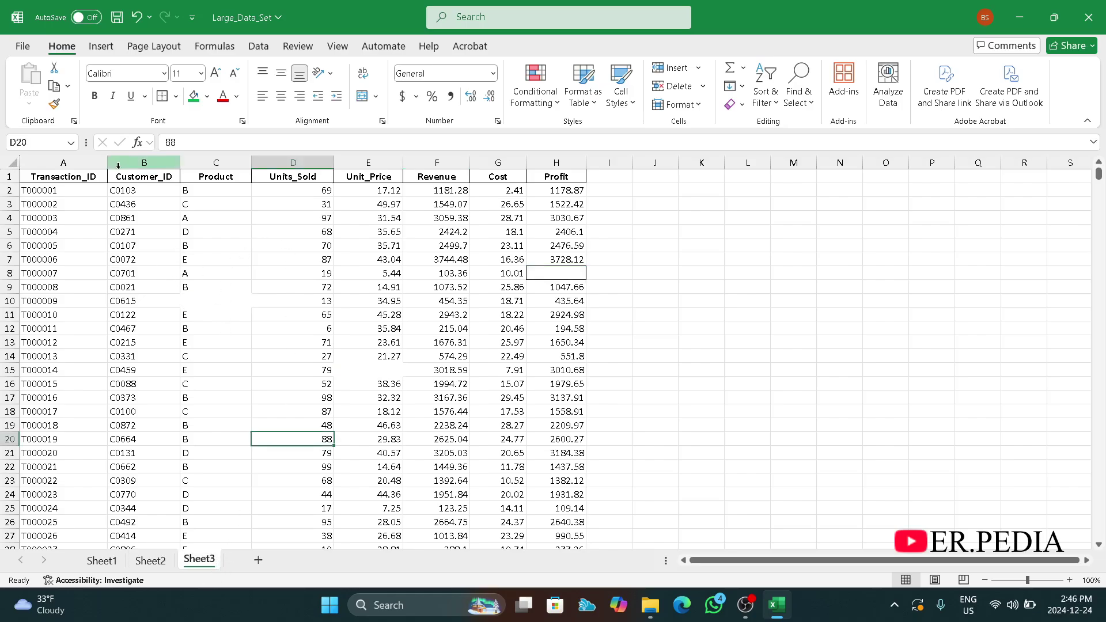
click(130, 191)
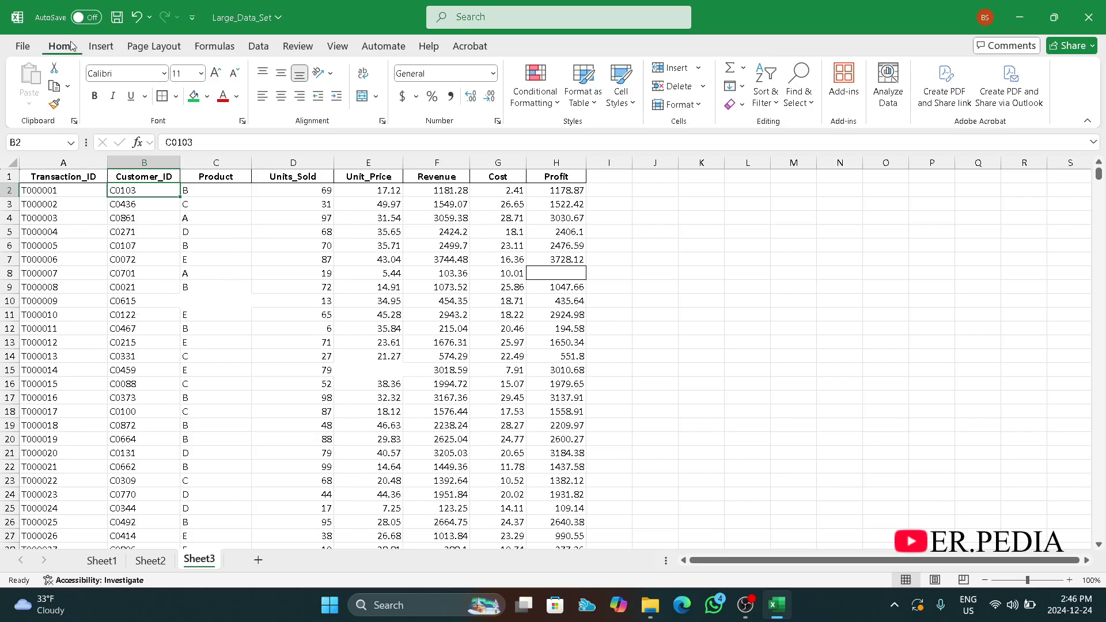
click(383, 48)
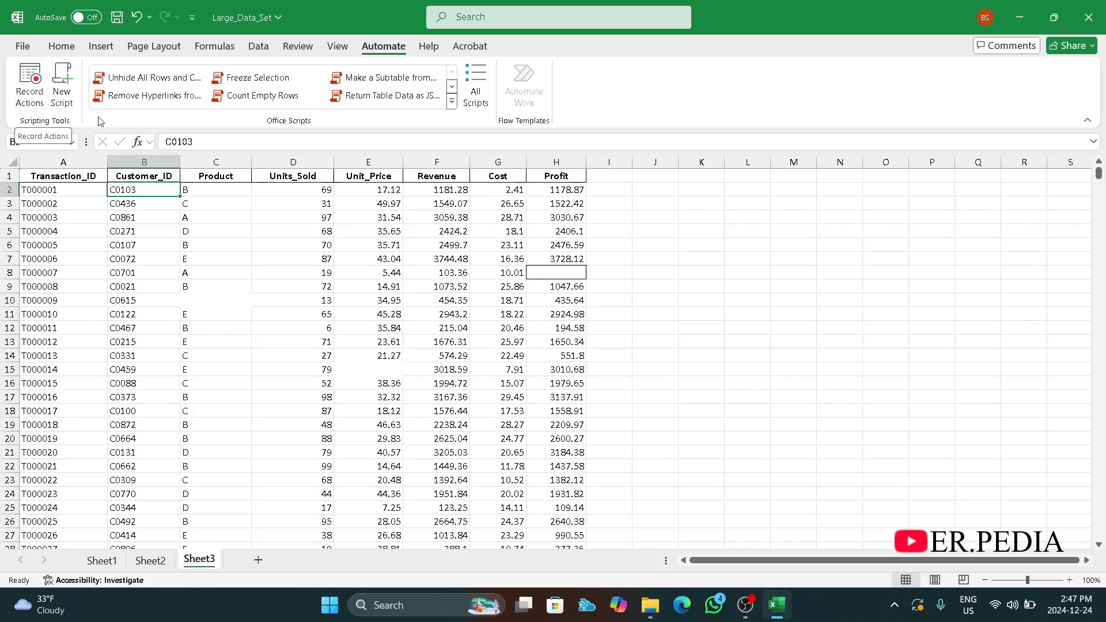
click(984, 16)
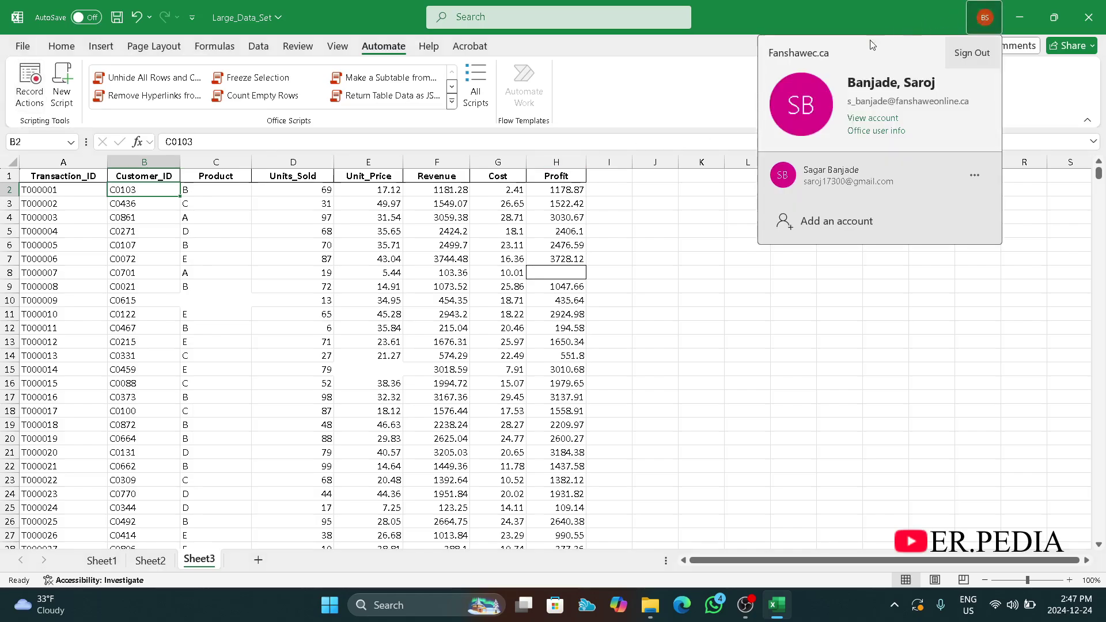
click(837, 19)
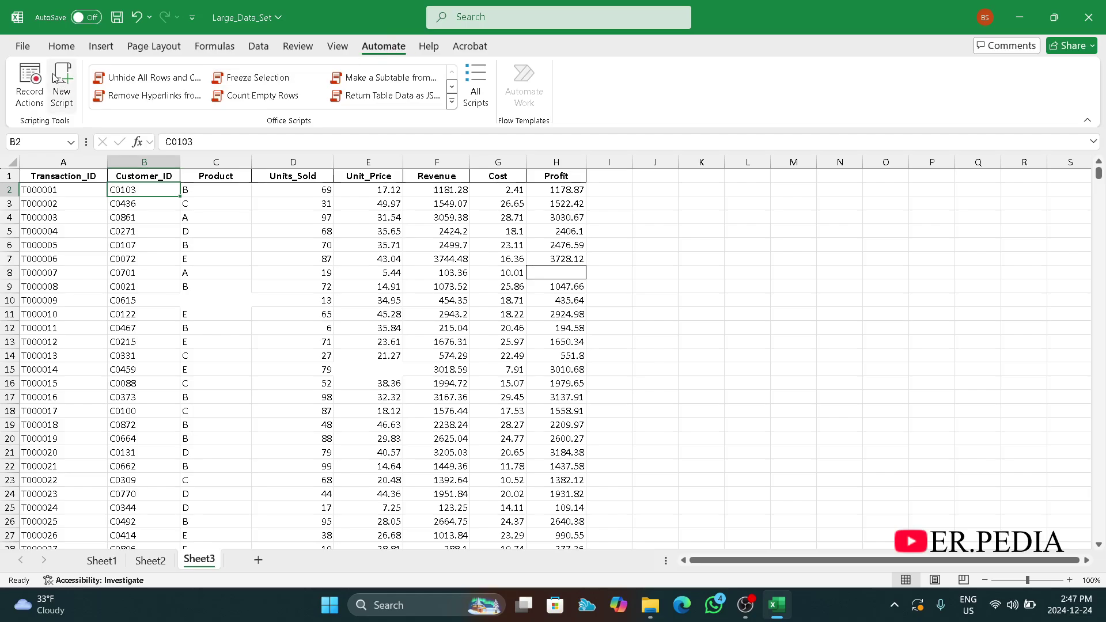
click(31, 92)
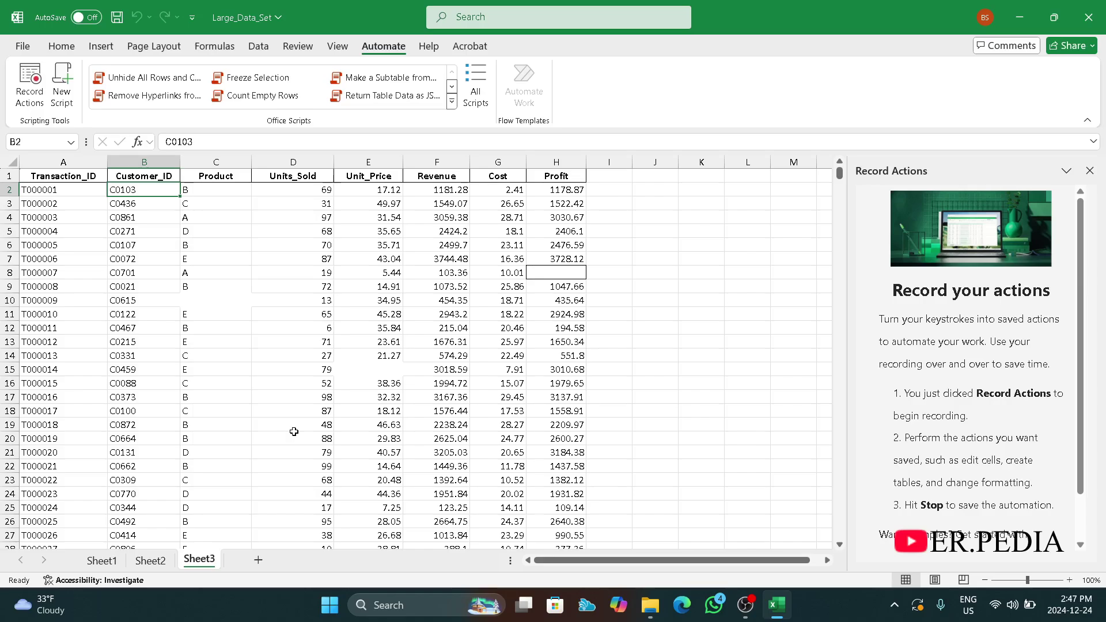
Convert the data range A1:H10002 on Sheet3 into a table with headers.
click(340, 329)
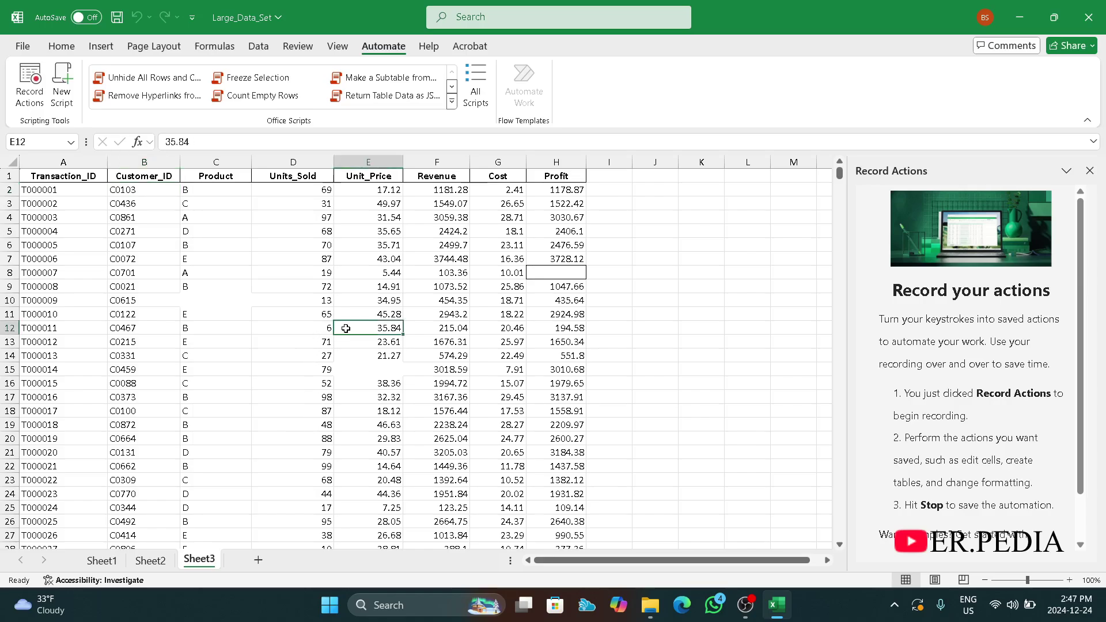
key(ctrl+t)
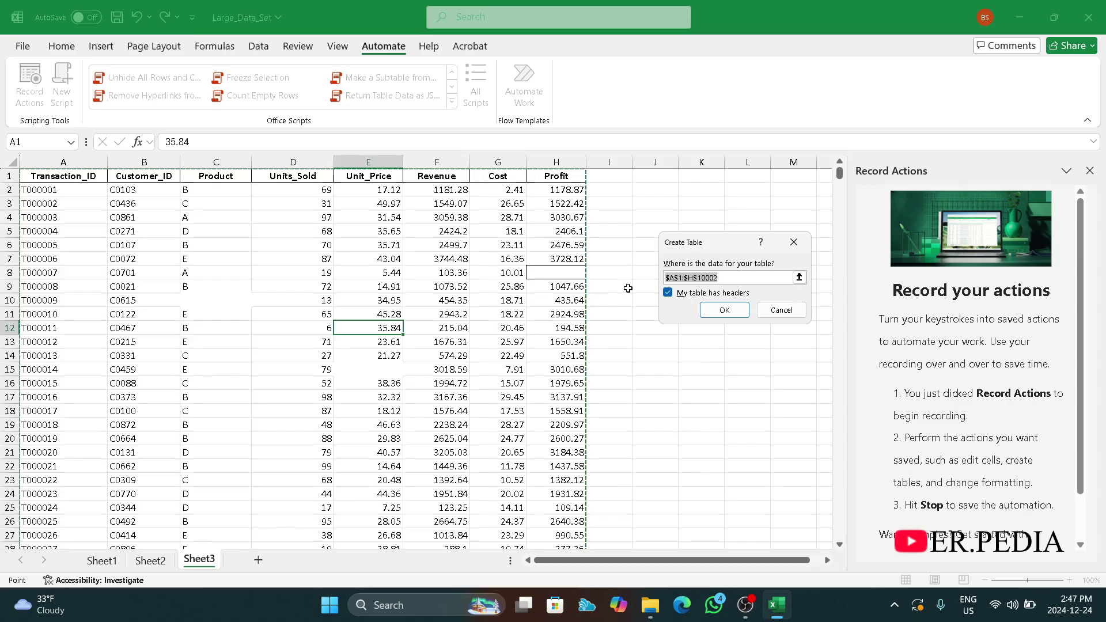
click(718, 313)
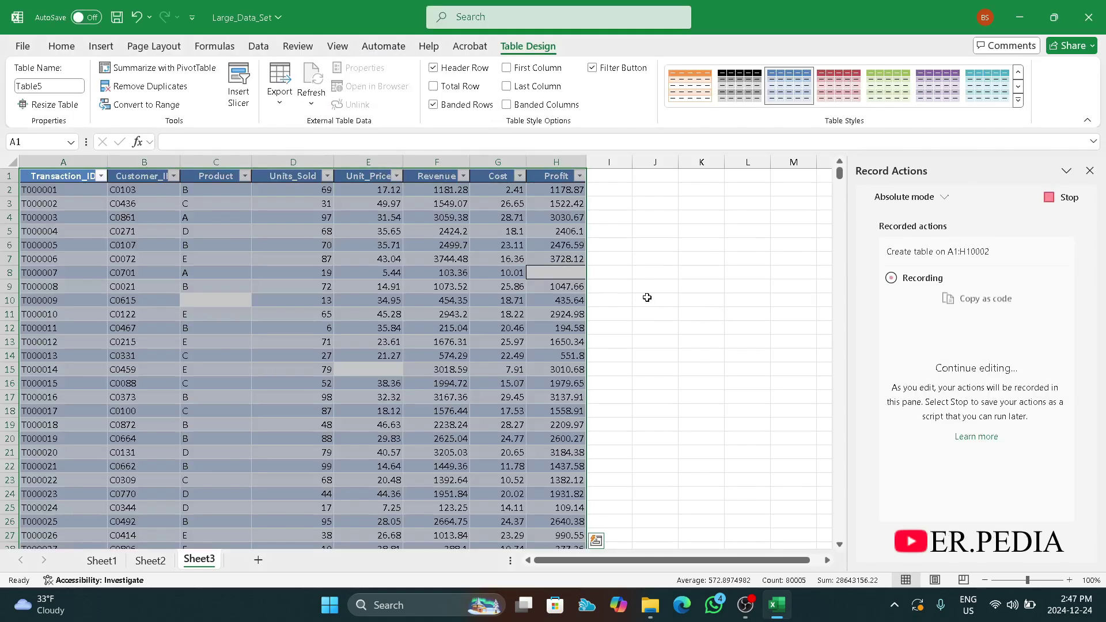
Turn off the Sheet3 table's banded rows and filter buttons and set its table style to None.
click(450, 105)
click(614, 70)
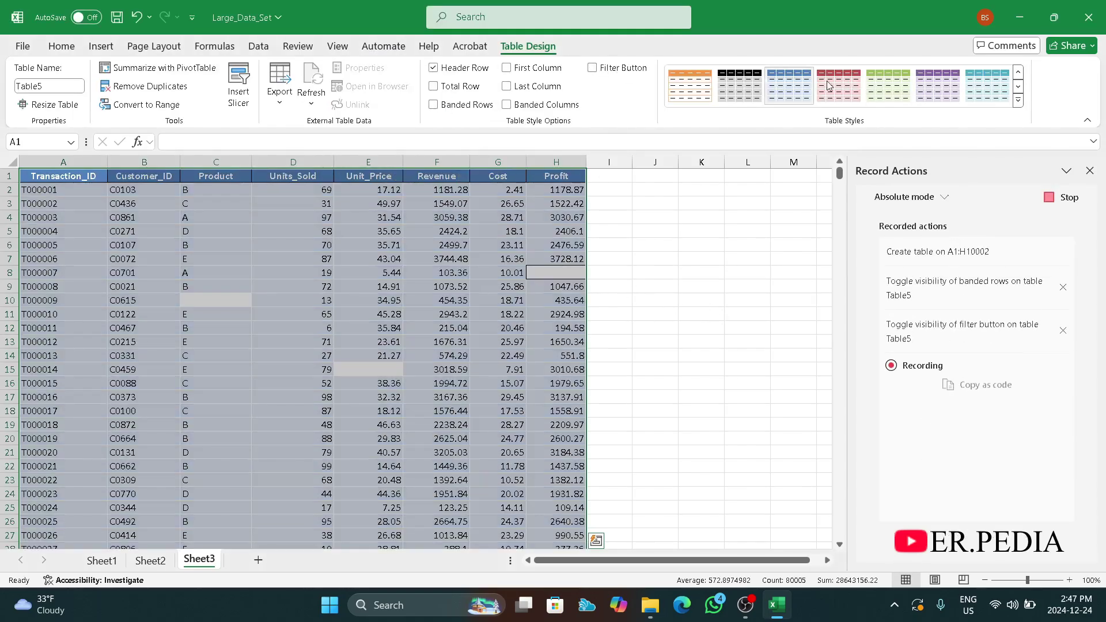
click(1018, 101)
click(680, 118)
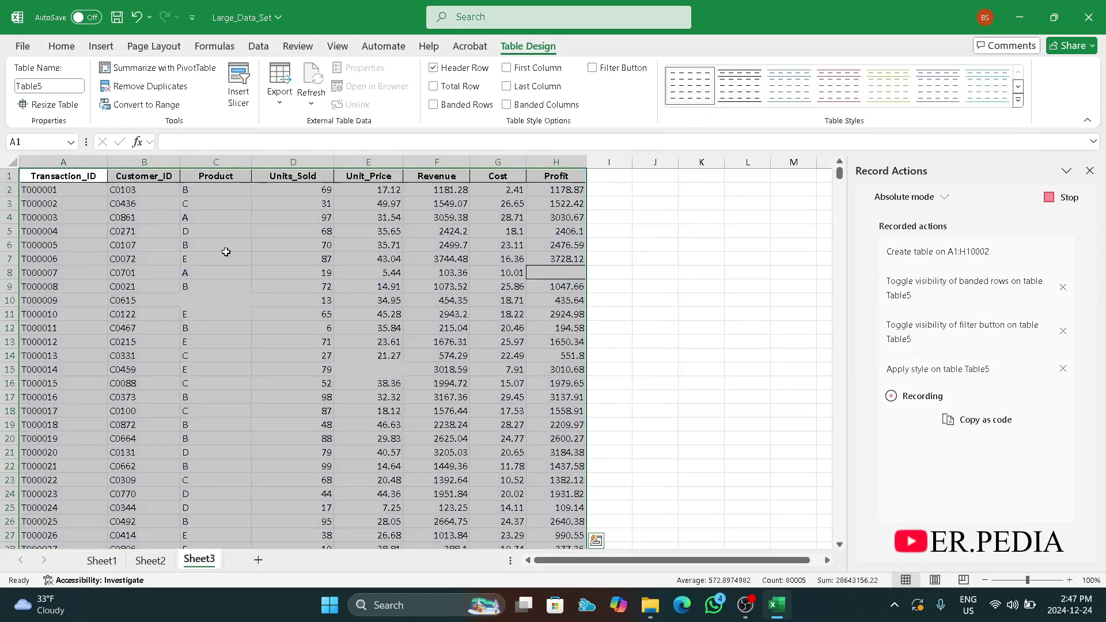
Add a conditional formatting rule to the Sheet3 table that fills blank cells with green.
click(63, 47)
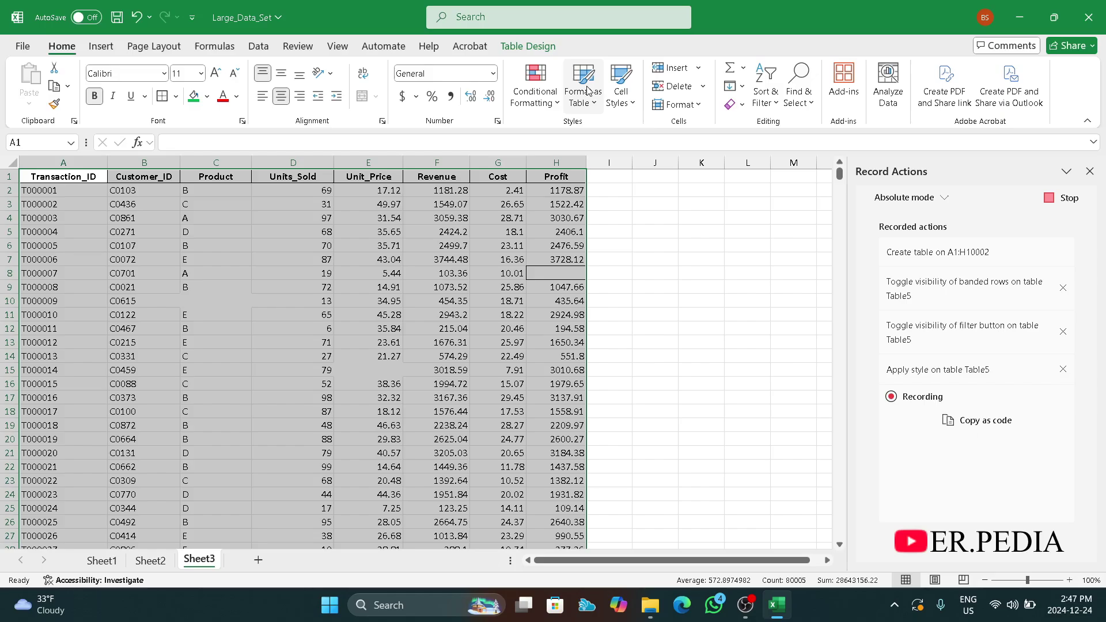
click(535, 87)
click(557, 275)
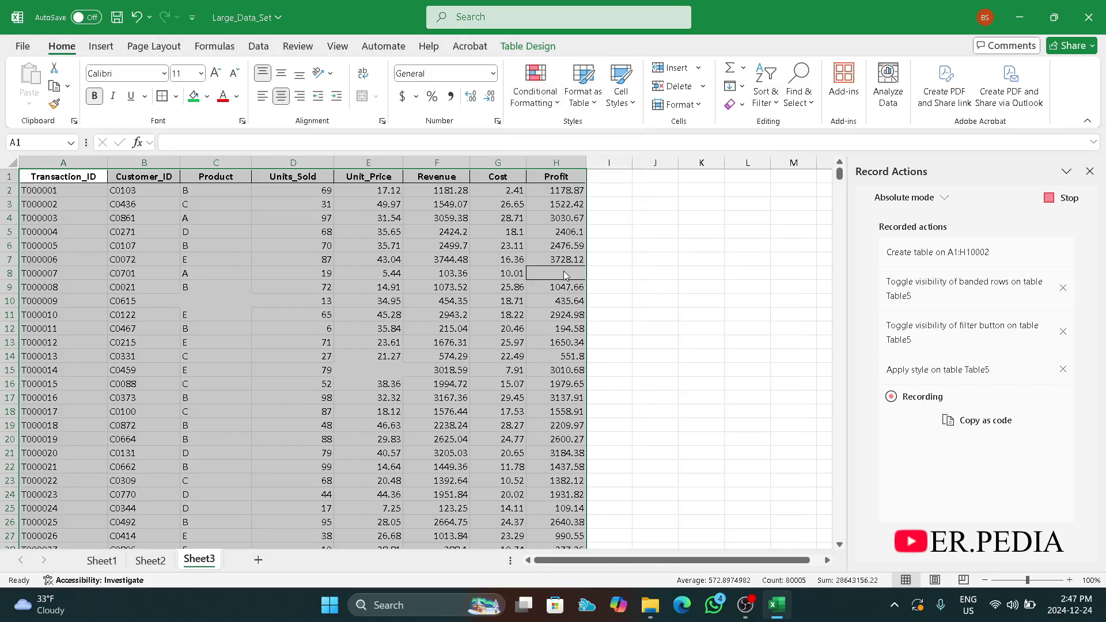
click(594, 193)
click(601, 318)
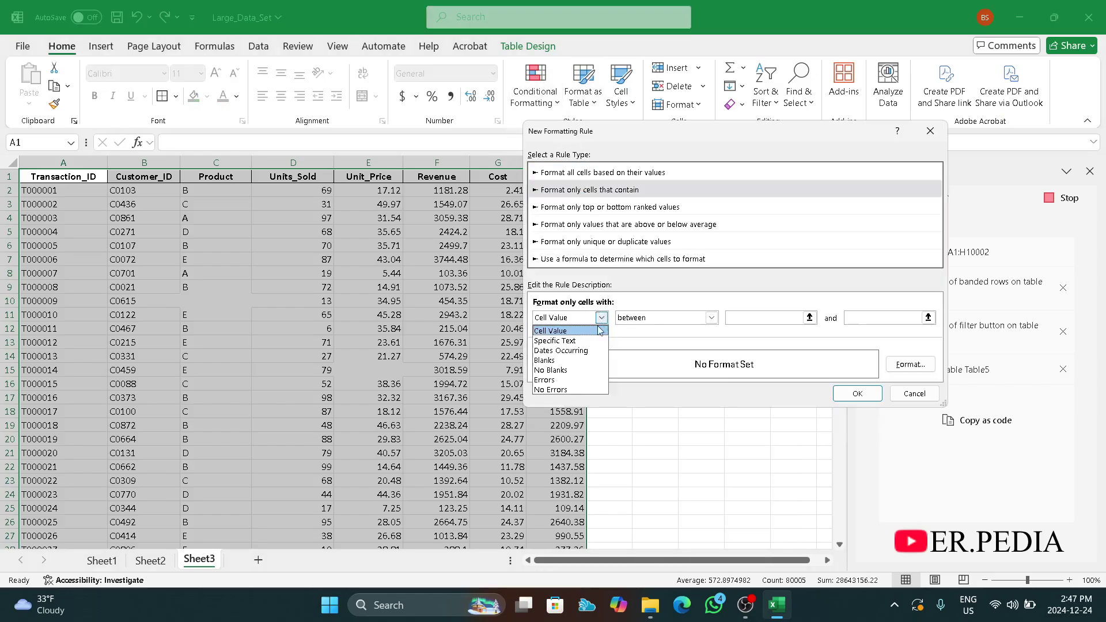
click(562, 358)
click(910, 364)
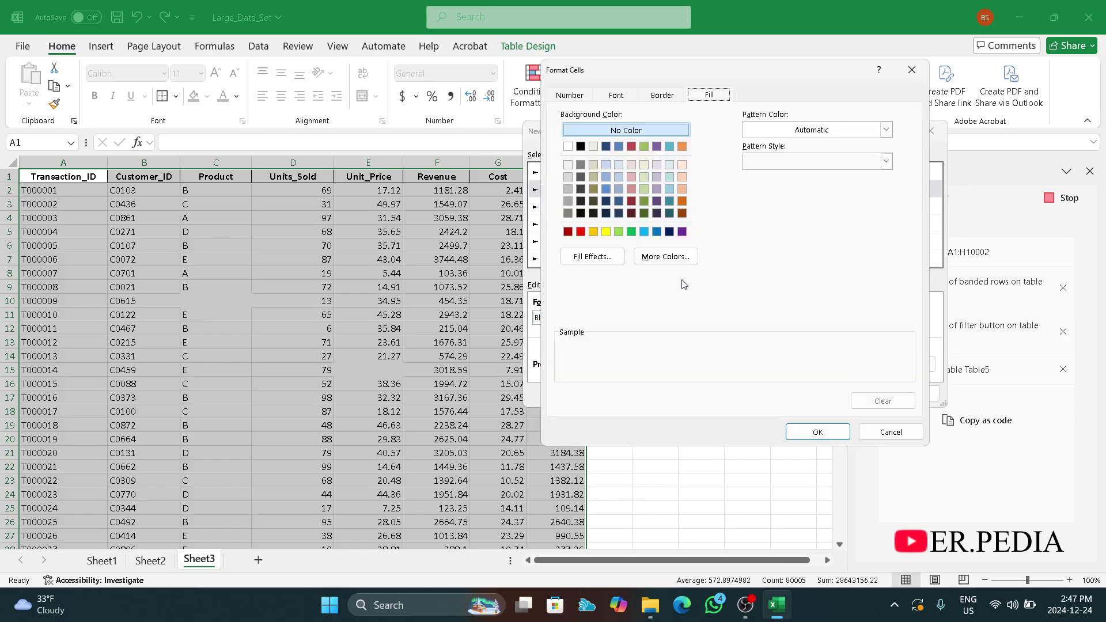
click(631, 231)
click(817, 433)
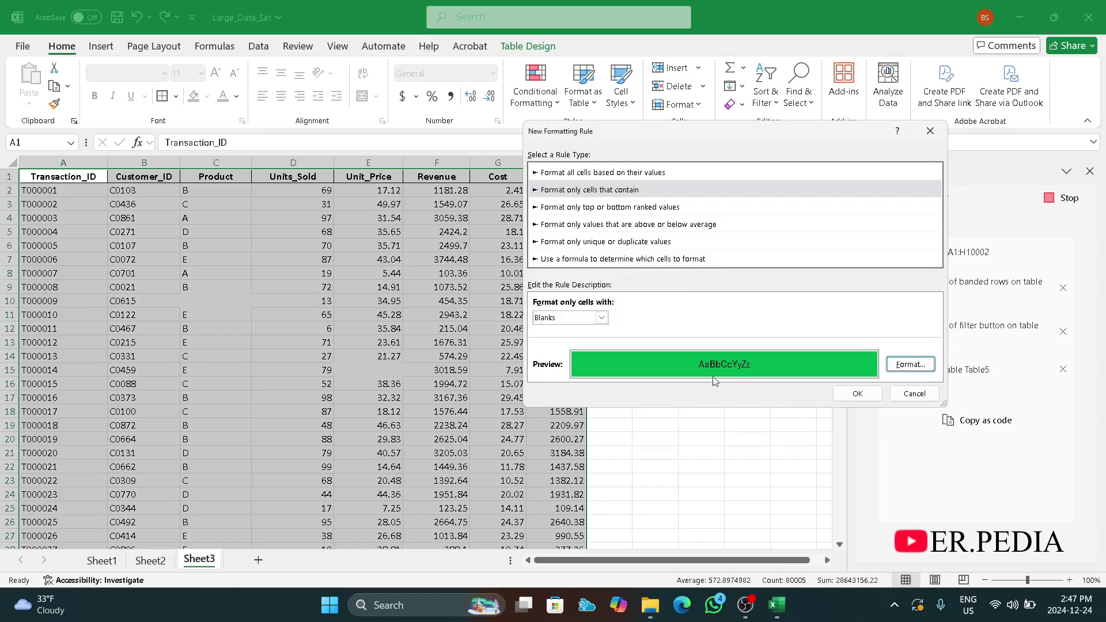
click(858, 393)
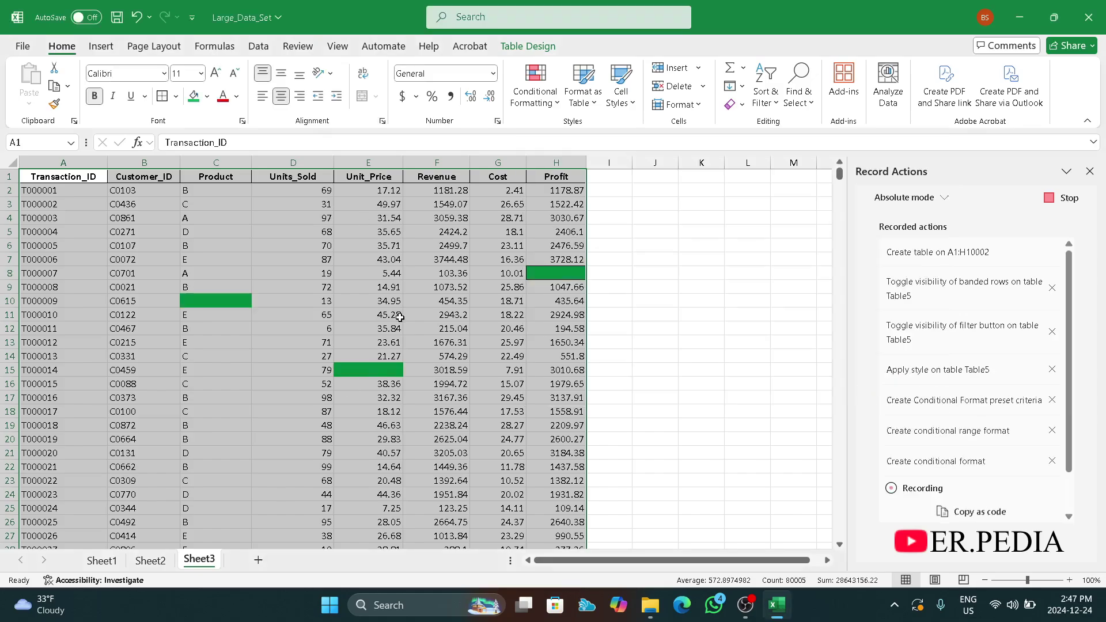
Stop recording, open the recorded script's code, and replace the getRange address in the addTable call with "A3".
click(1065, 200)
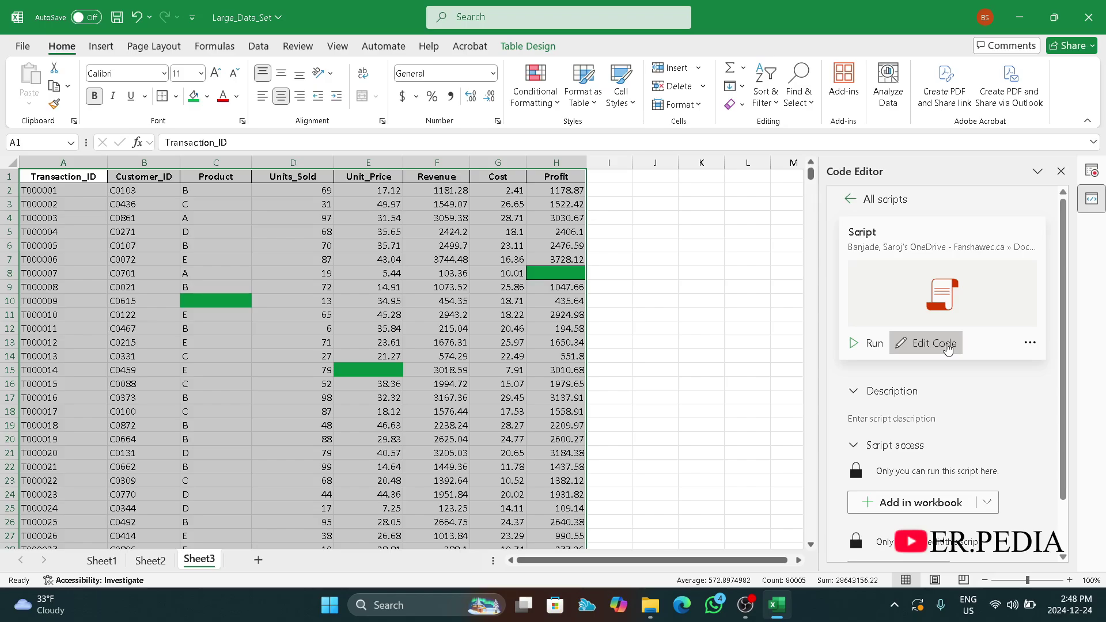
click(948, 348)
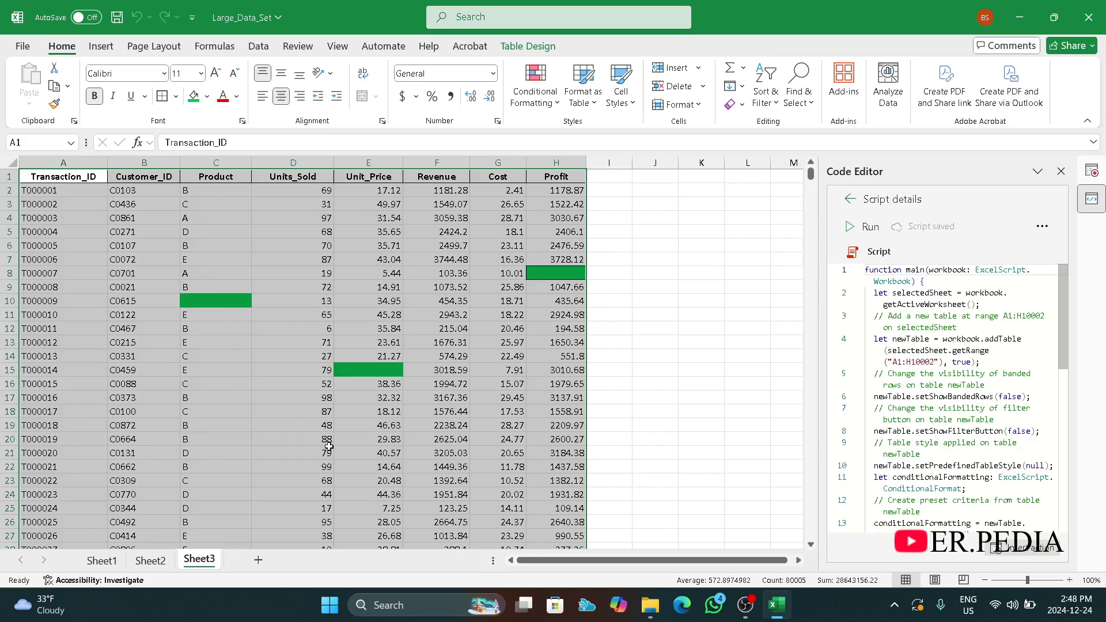
click(936, 358)
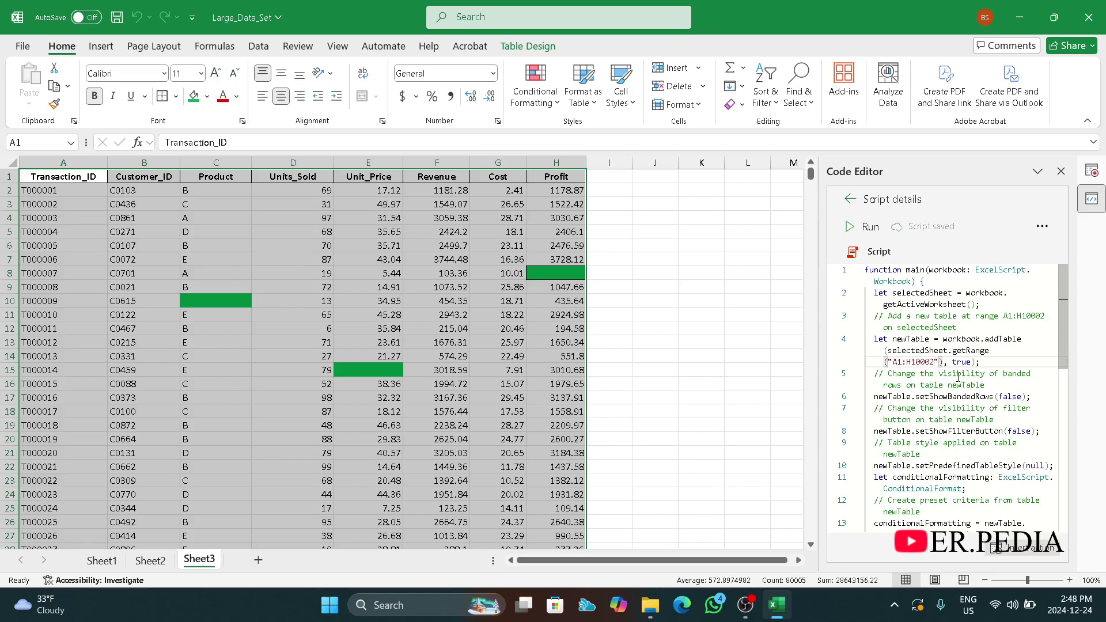
key(BackSpace)
key(BackSpace)
key(BackSpace)
key(BackSpace)
key(BackSpace)
key(BackSpace)
key(BackSpace)
key(BackSpace)
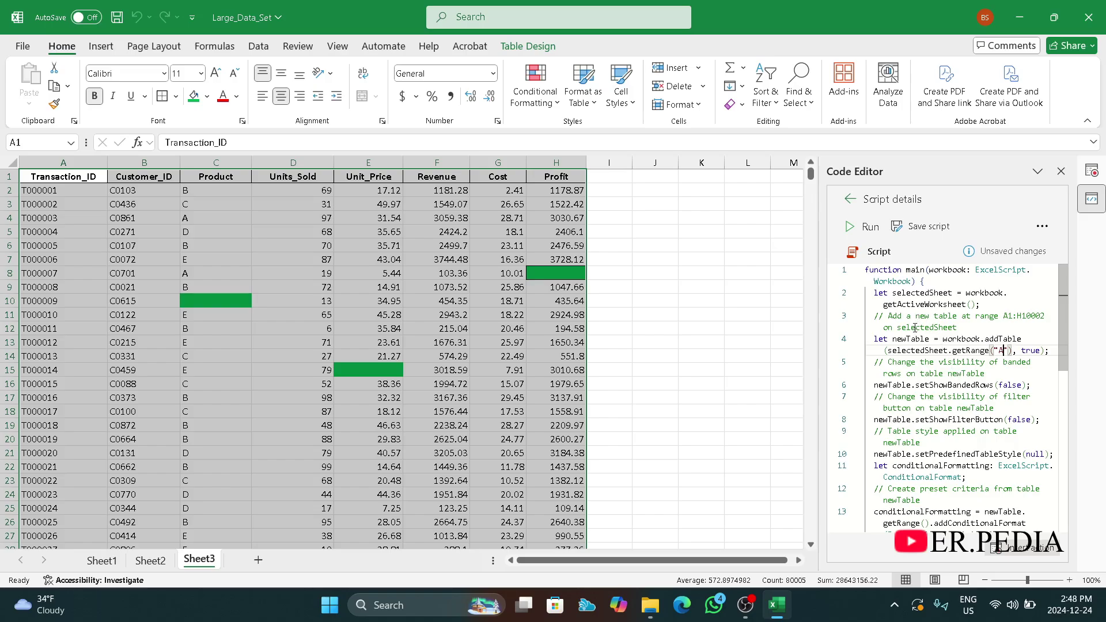
text(3)
Append .getSurroundingRegion().getAddress() to the getRange("A3") call so the script's table covers the surrounding data.
key(Right)
key(Right)
text(.)
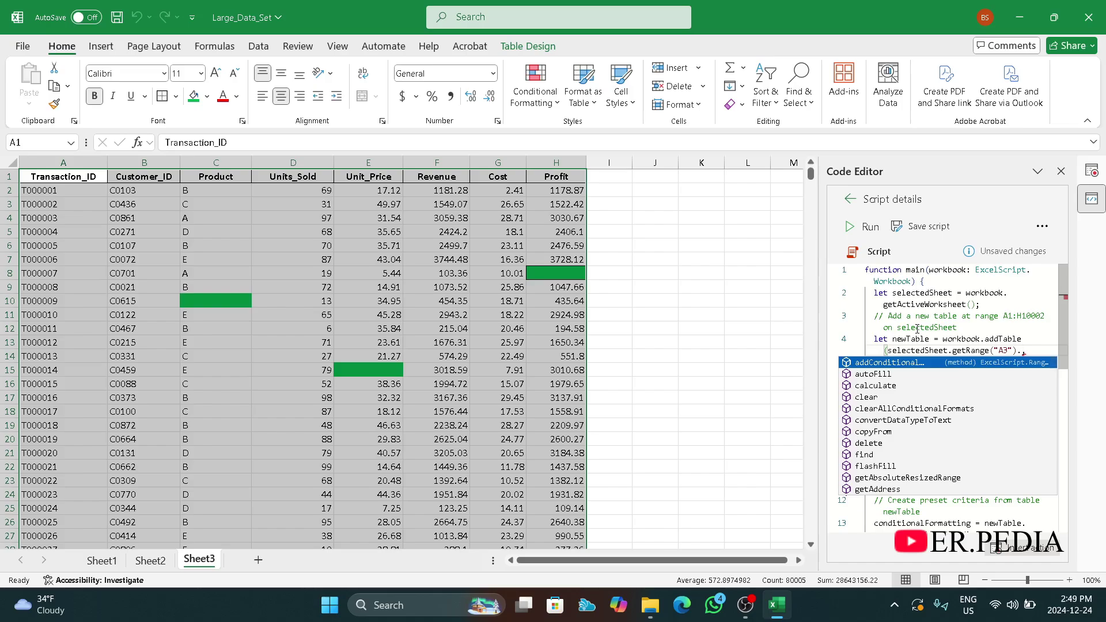
text(get)
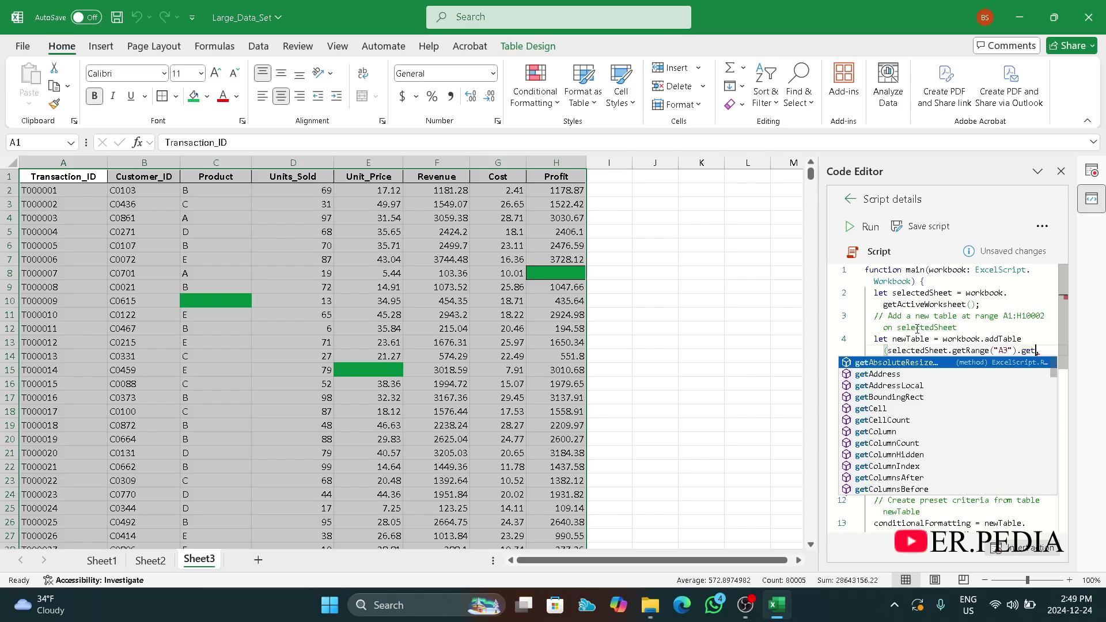
text(su)
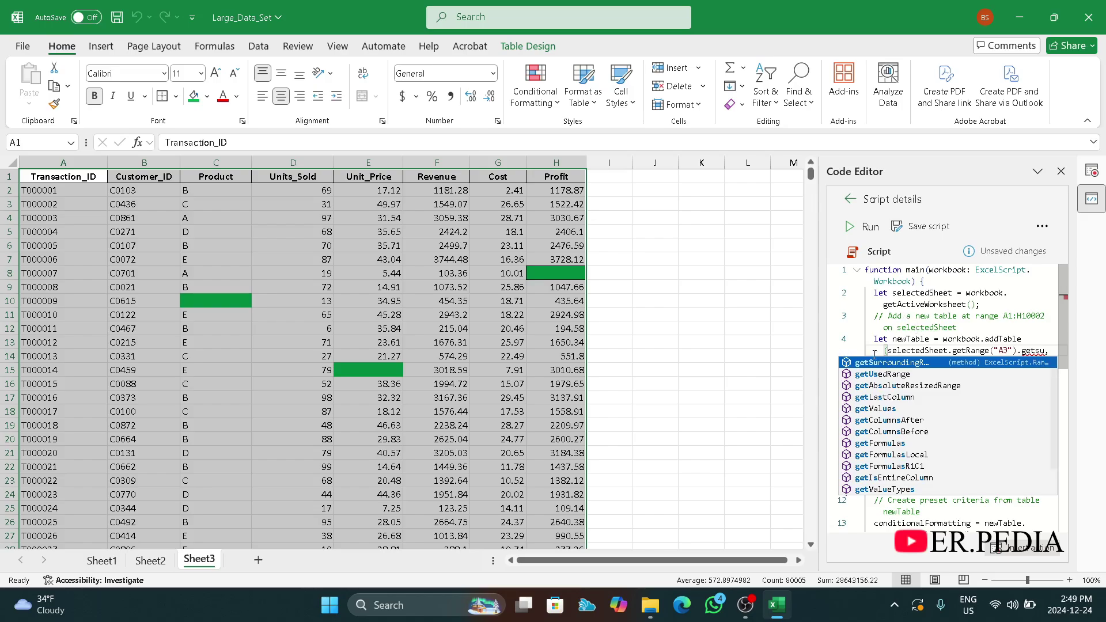
click(890, 362)
mouse_move(942, 367)
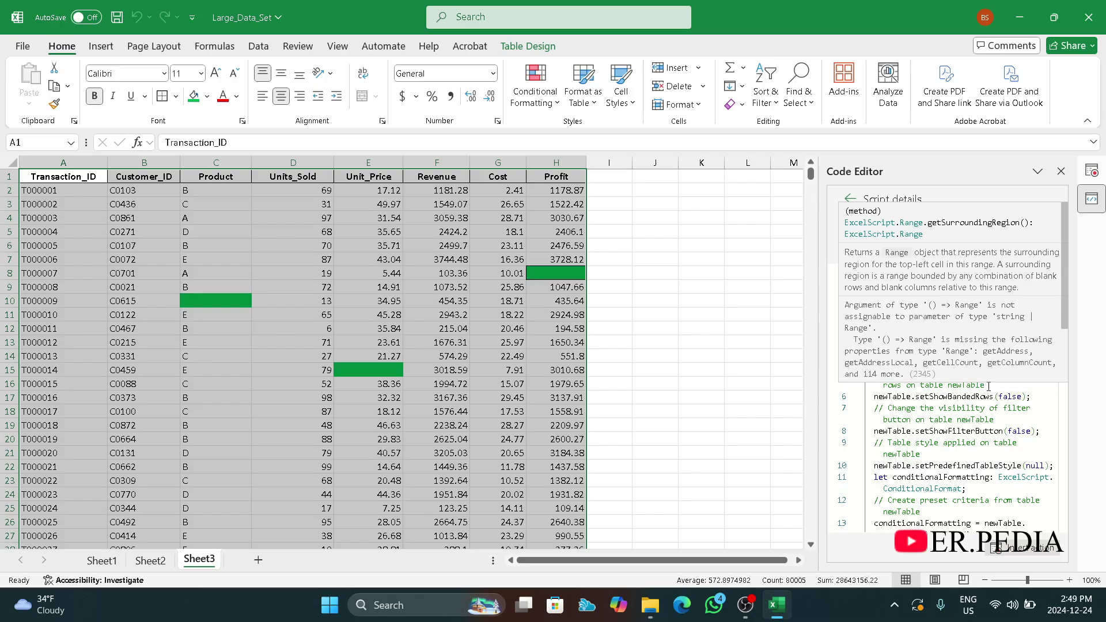
text(()
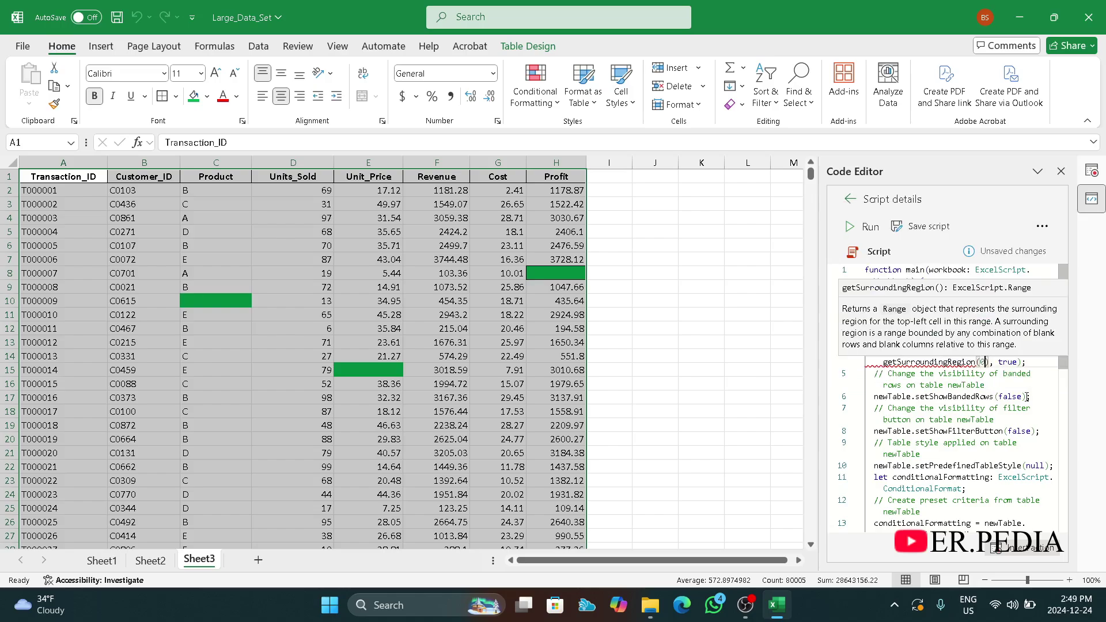
text().)
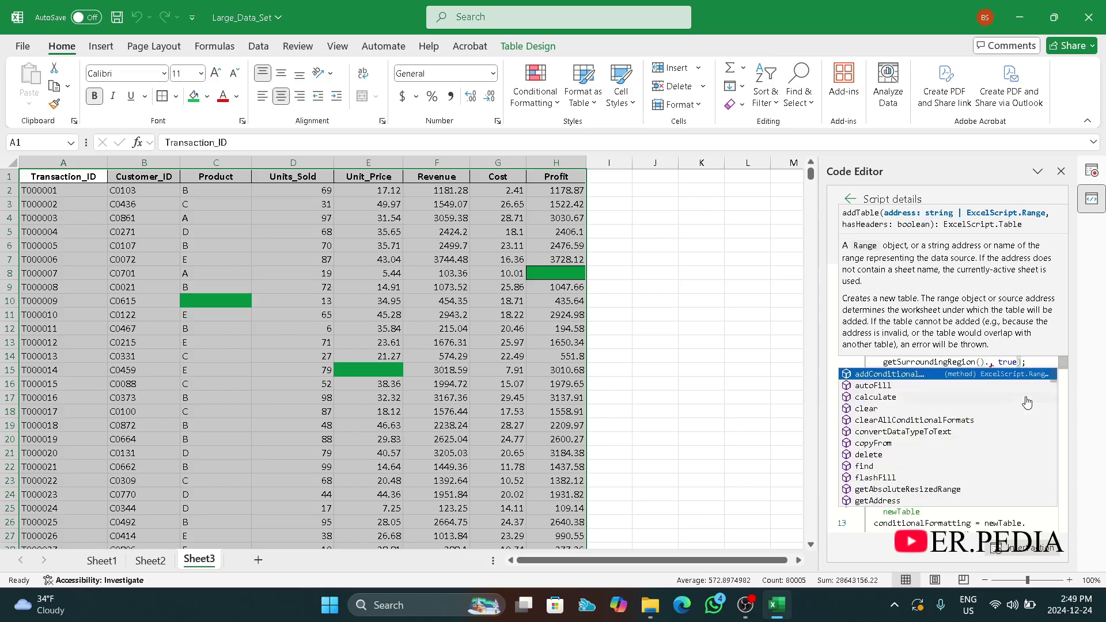
text(get)
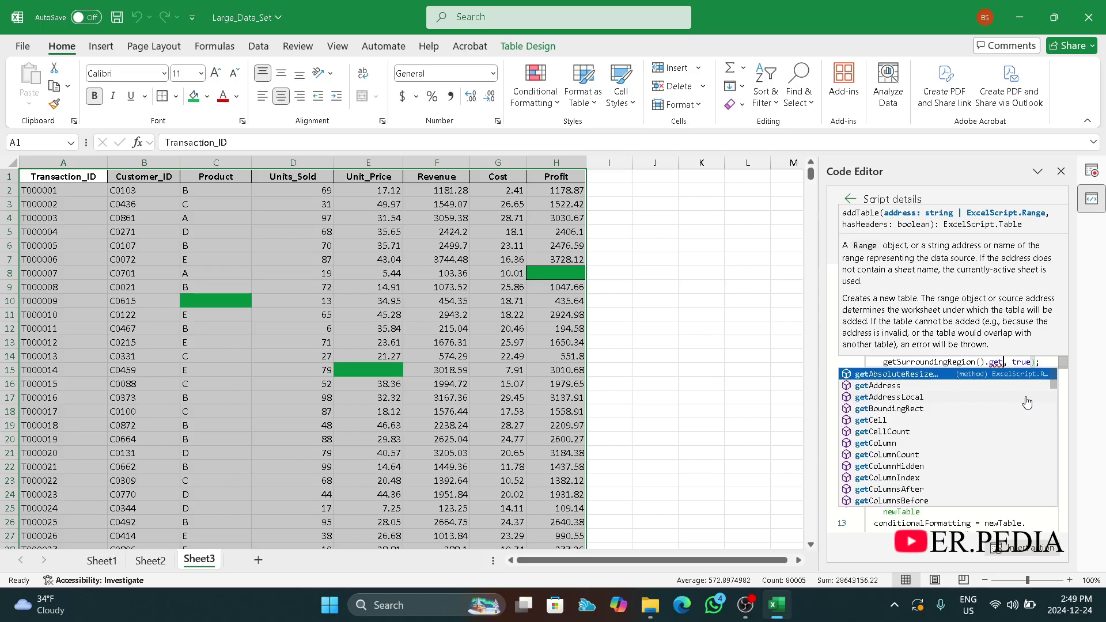
key(Down)
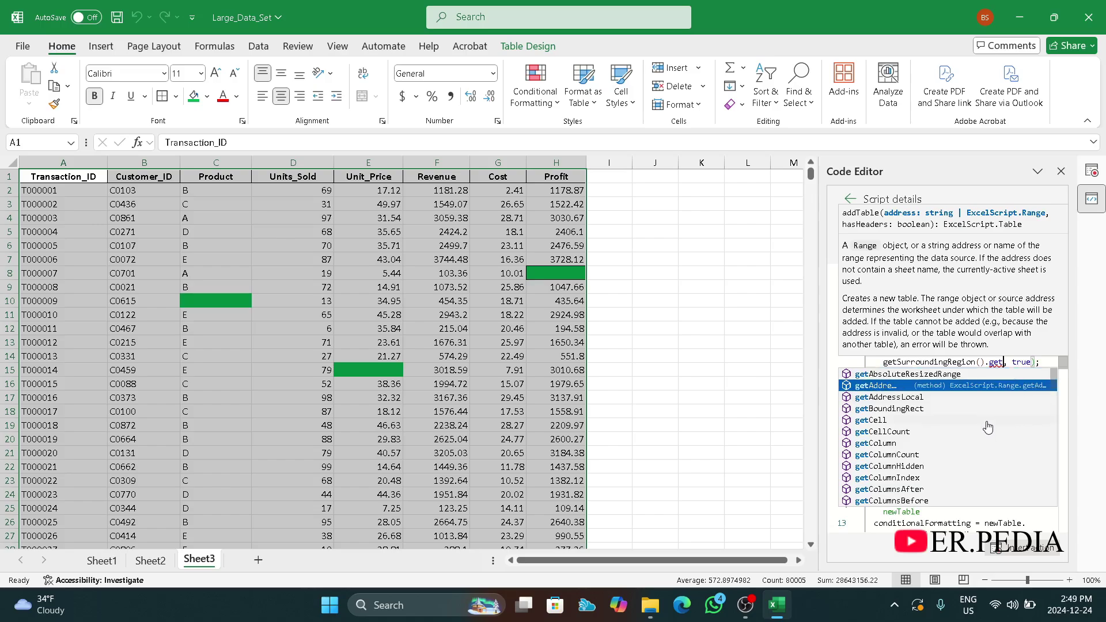
key(Return)
text(()
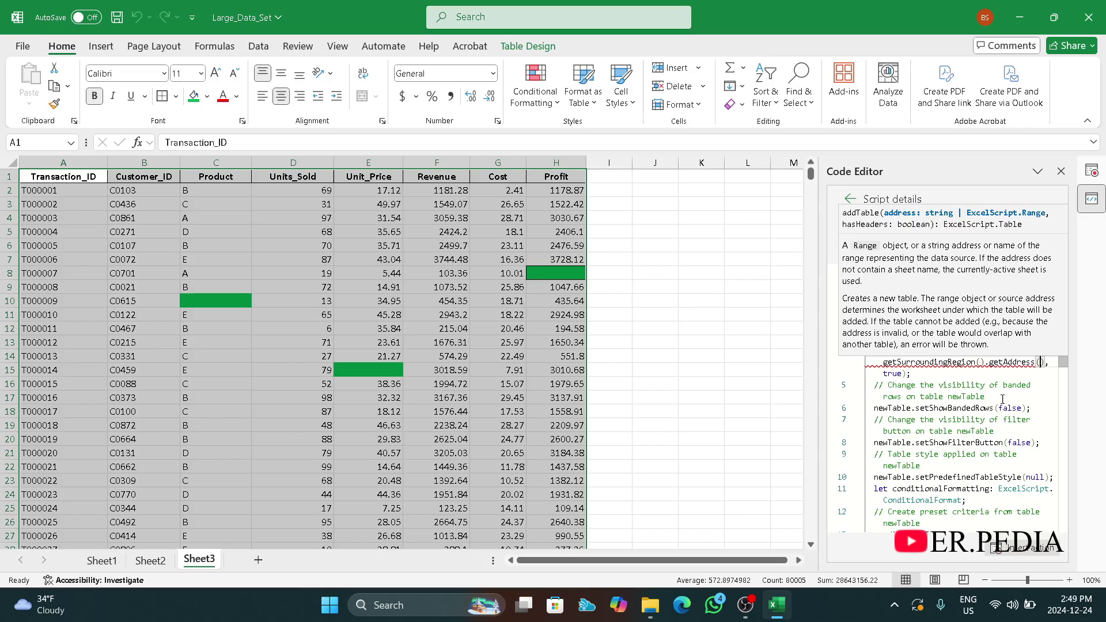
key(Right)
click(952, 374)
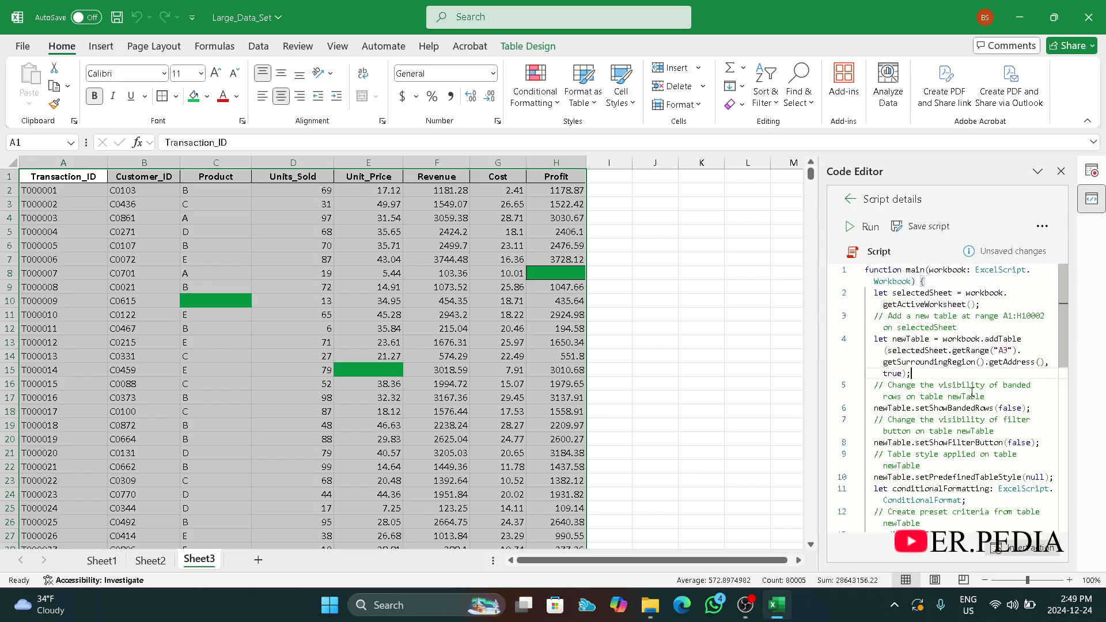
Save the edited script and rename it Highlighting Blank Cells.
click(948, 230)
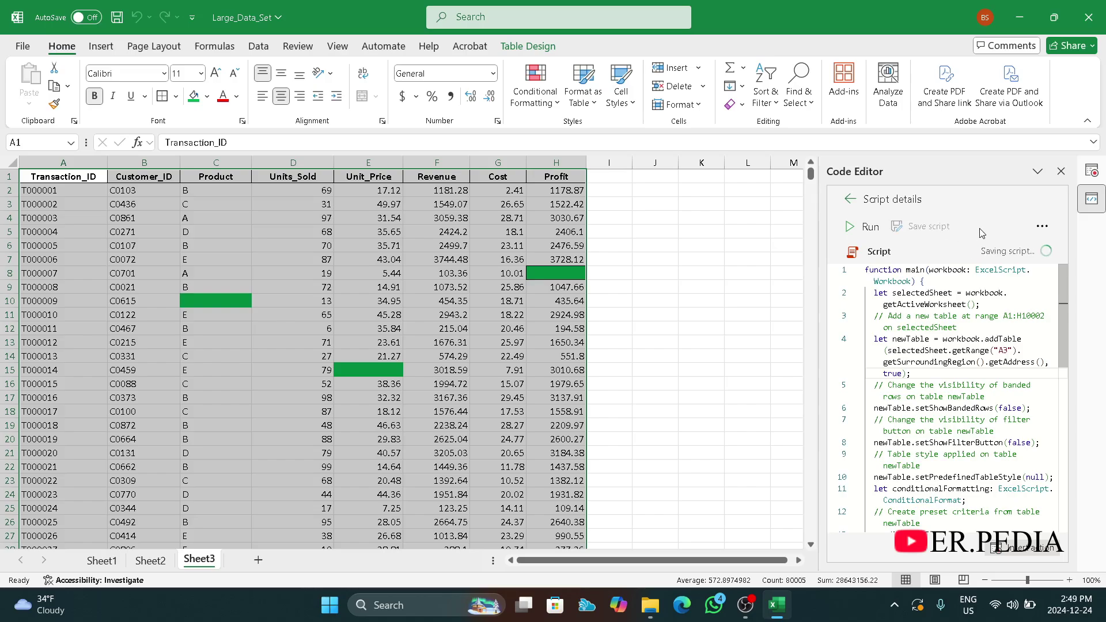
click(1044, 227)
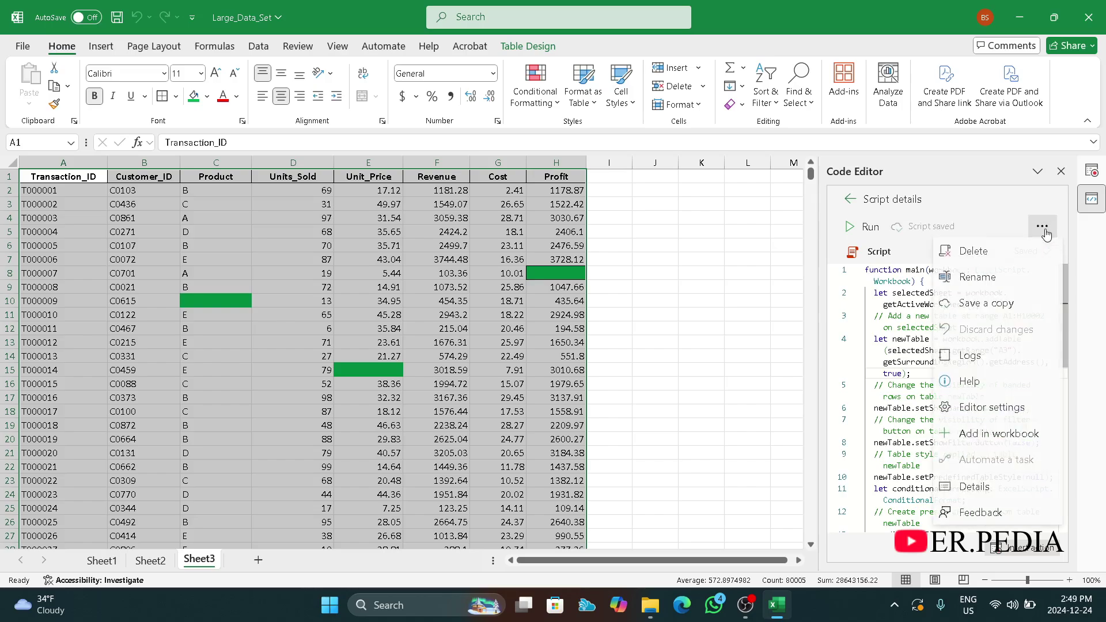
click(992, 281)
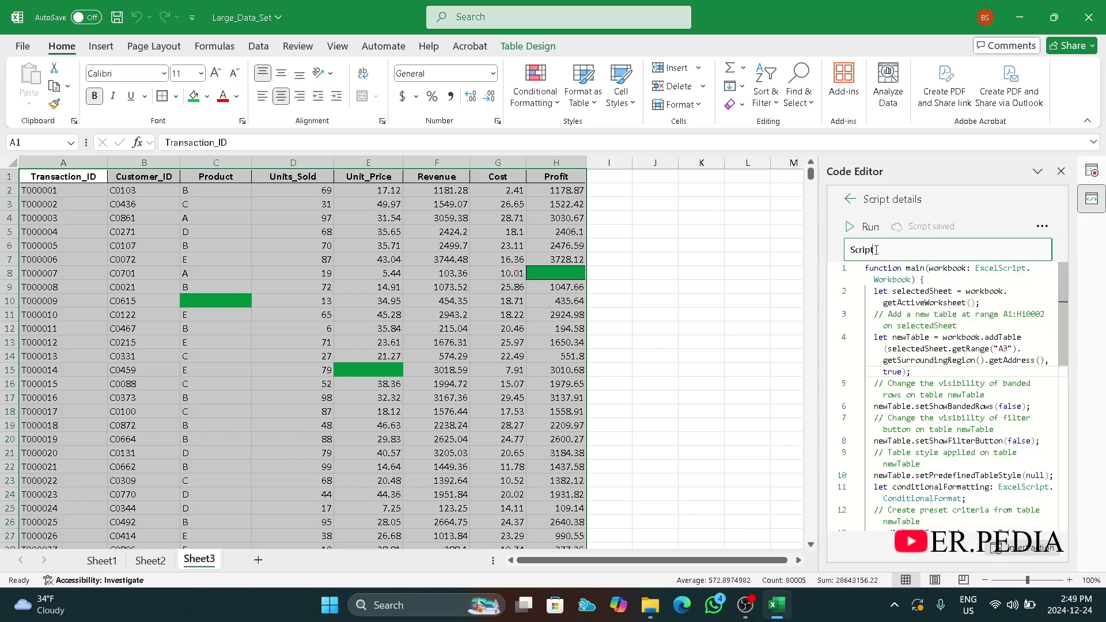
drag(876, 249, 828, 253)
text(Highlighting Blank Cells)
key(Return)
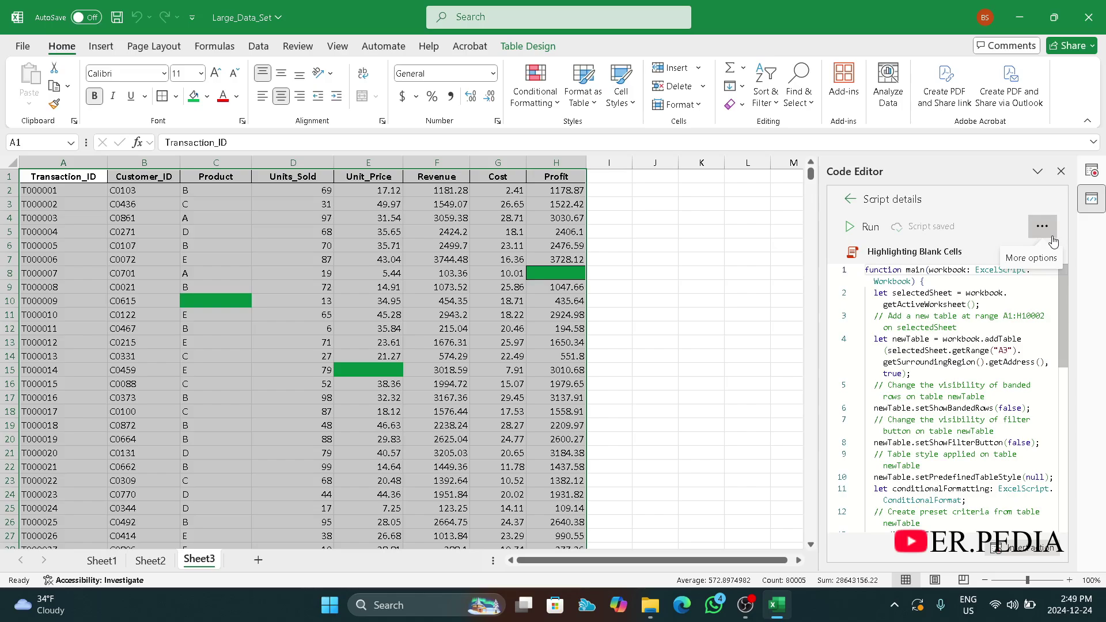
click(663, 301)
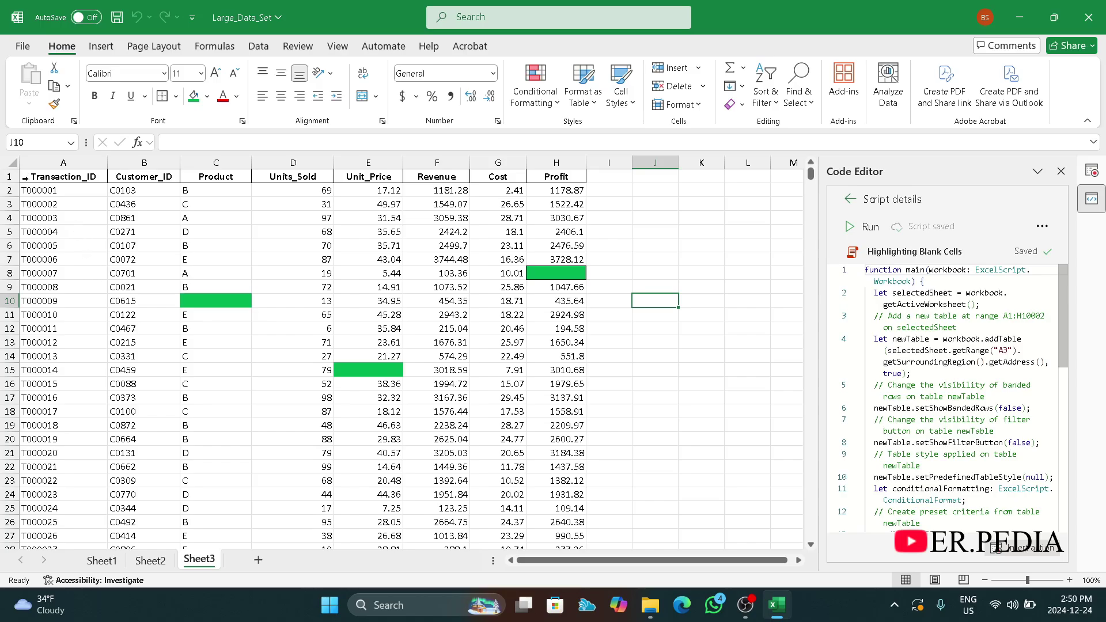
Copy the Sheet3 range A1:H25 and paste it as values at cell A1 of a new sheet.
drag(39, 177, 540, 519)
key(ctrl+c)
click(639, 469)
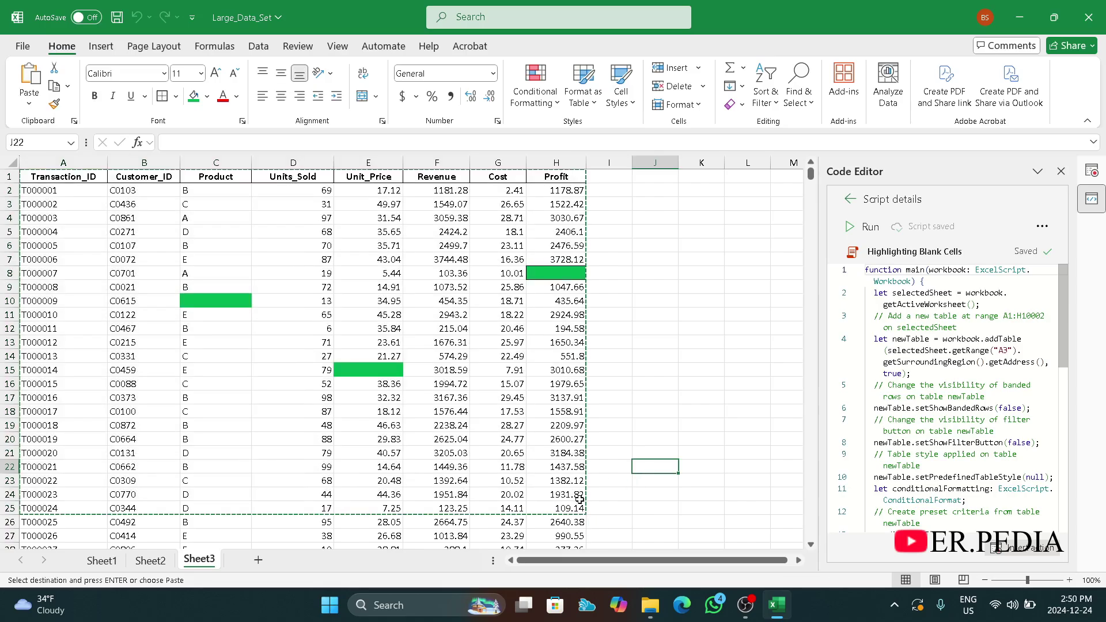
click(253, 561)
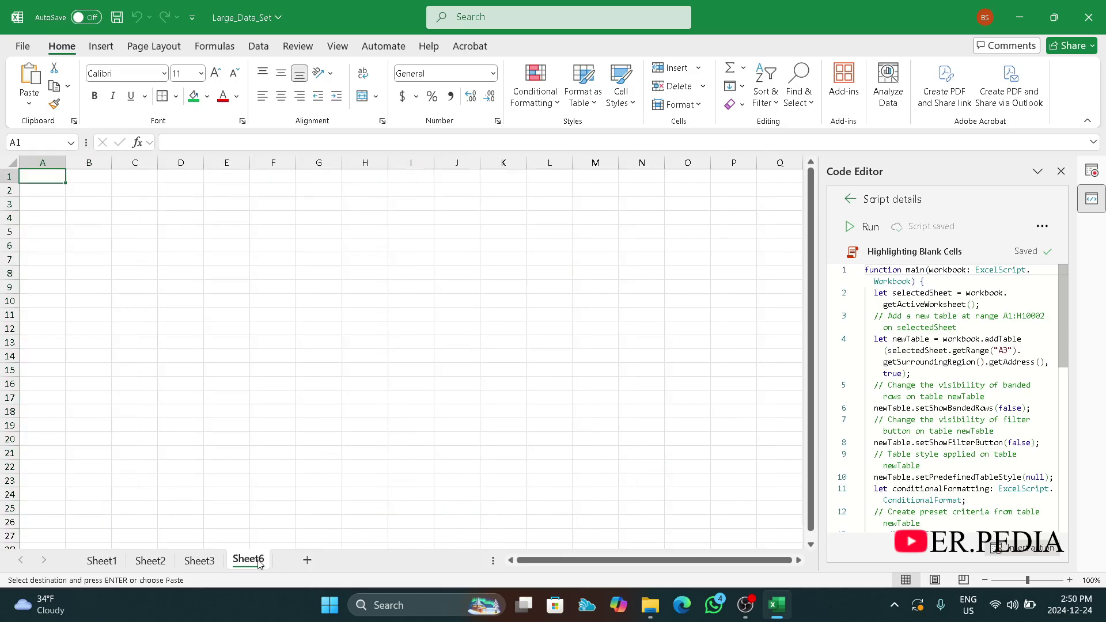
right_click(47, 183)
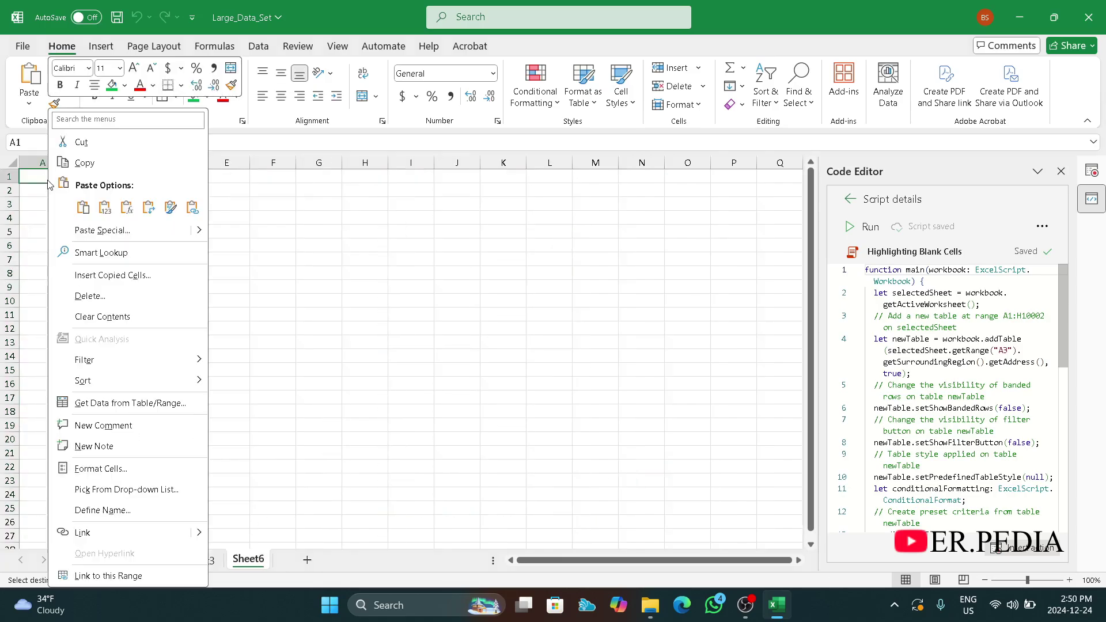
click(103, 207)
click(454, 269)
Select cell A4 in the pasted data and run the Highlighting Blank Cells script from the list of all scripts.
click(36, 212)
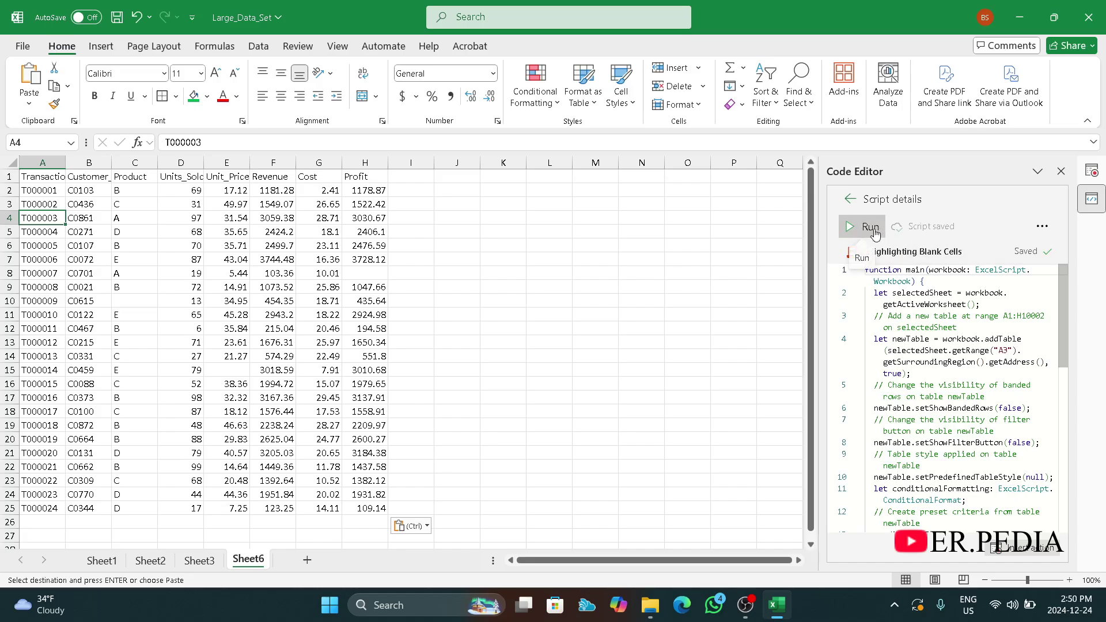
click(384, 49)
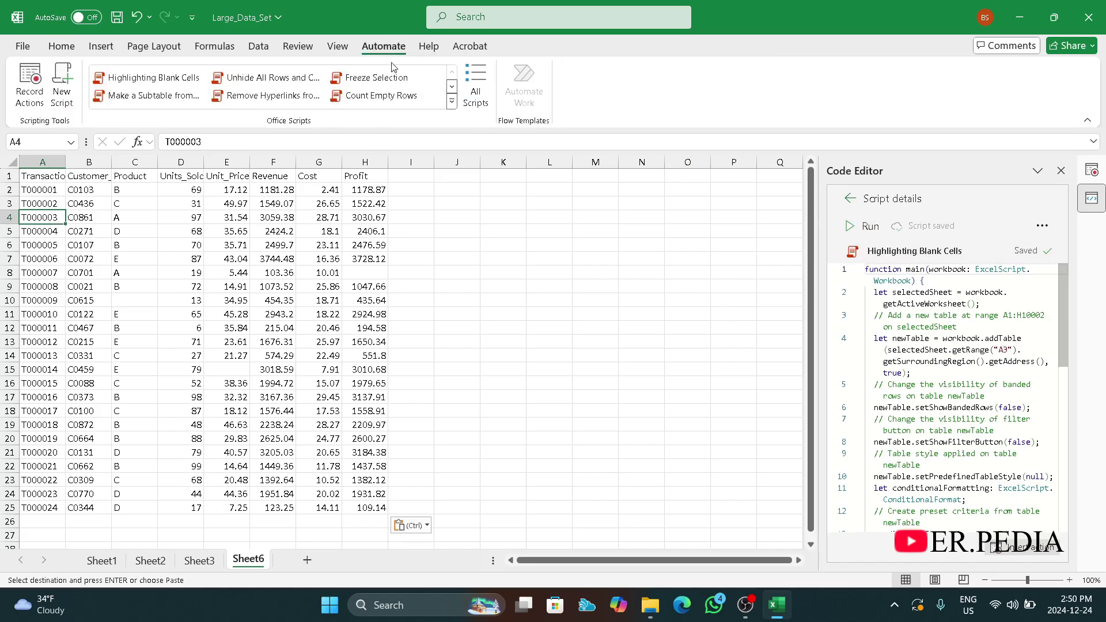
click(476, 87)
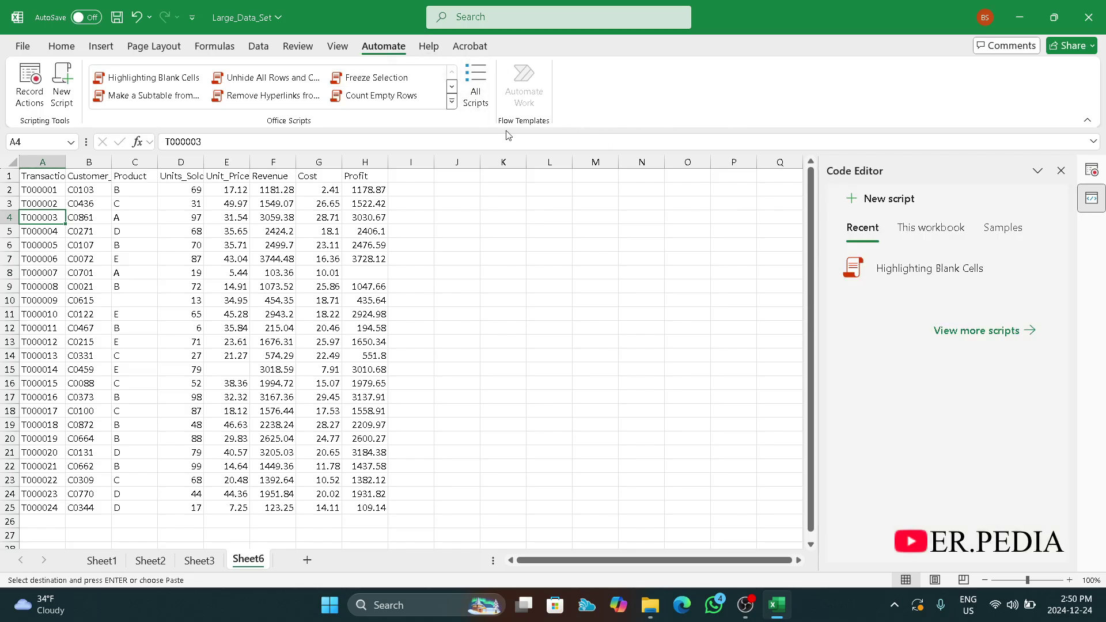
mouse_move(891, 276)
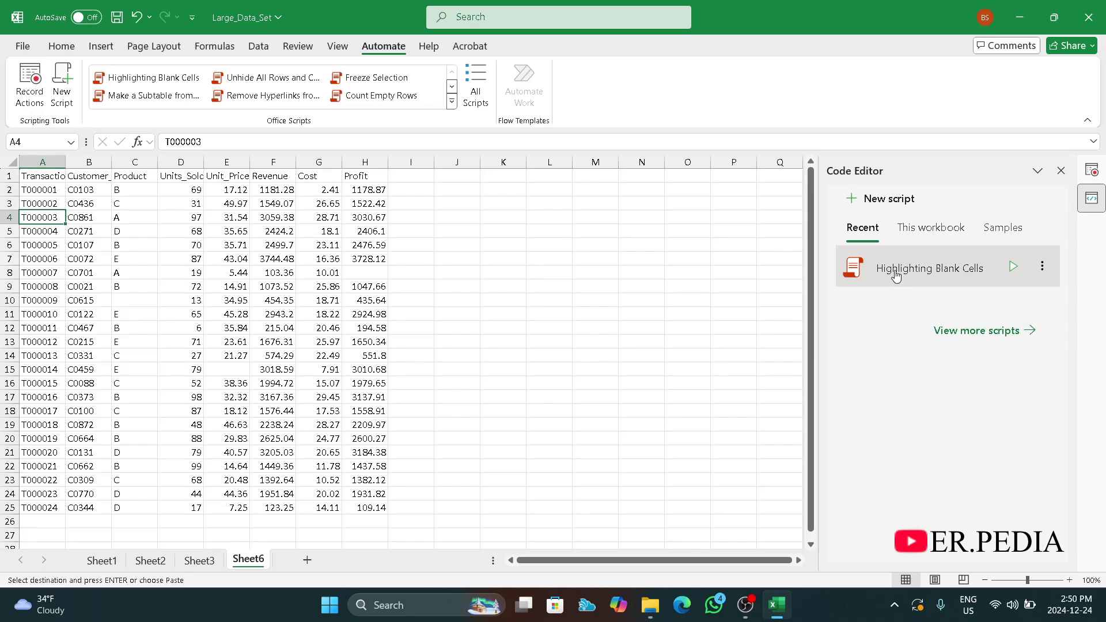
click(1014, 270)
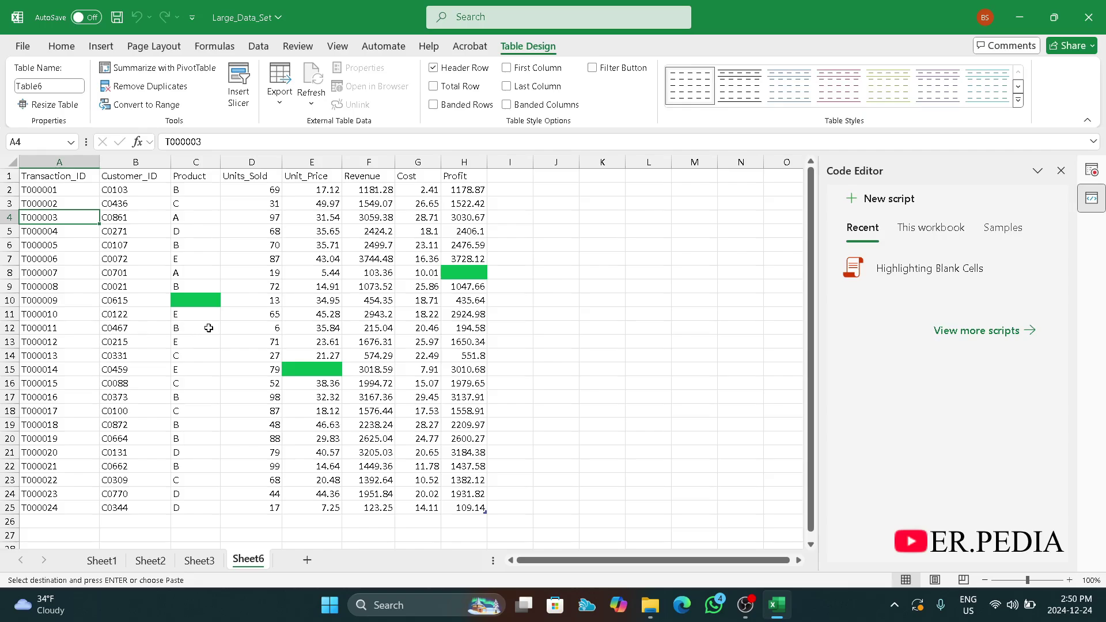
click(503, 365)
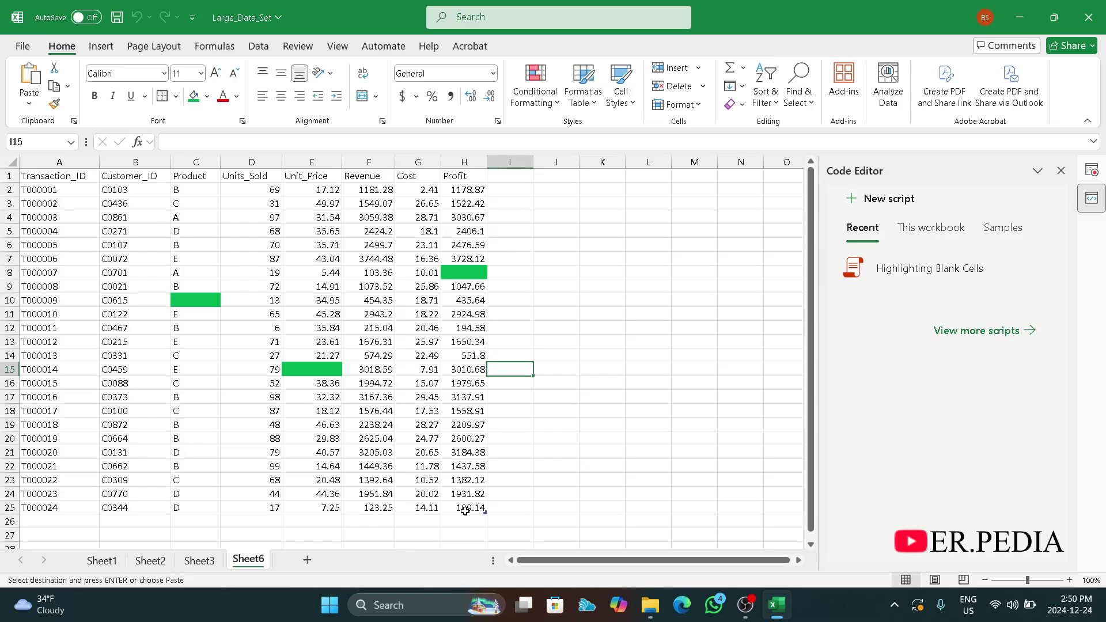
click(519, 494)
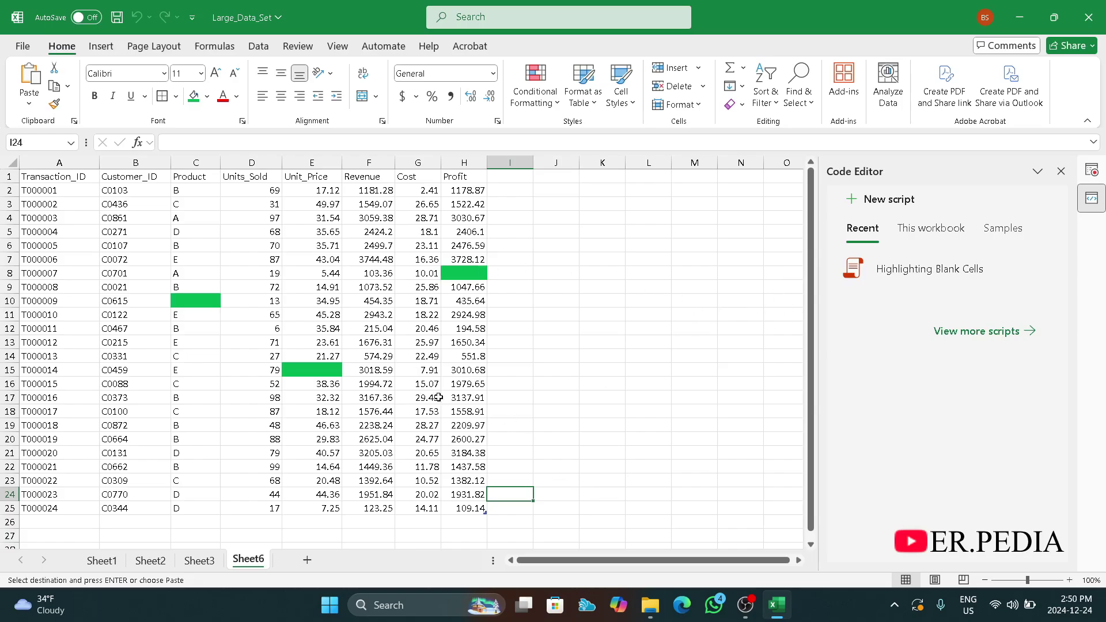
Create a new blank workbook and paste the copied sales data as values at cell A1 of its first sheet.
mouse_move(866, 287)
click(442, 443)
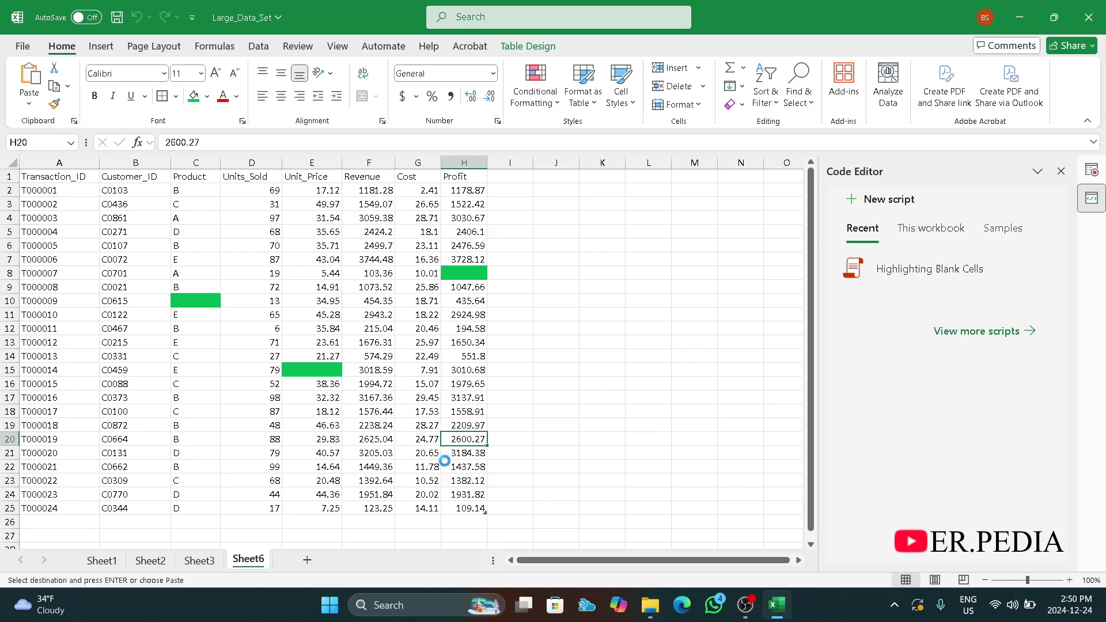
key(ctrl+n)
right_click(43, 177)
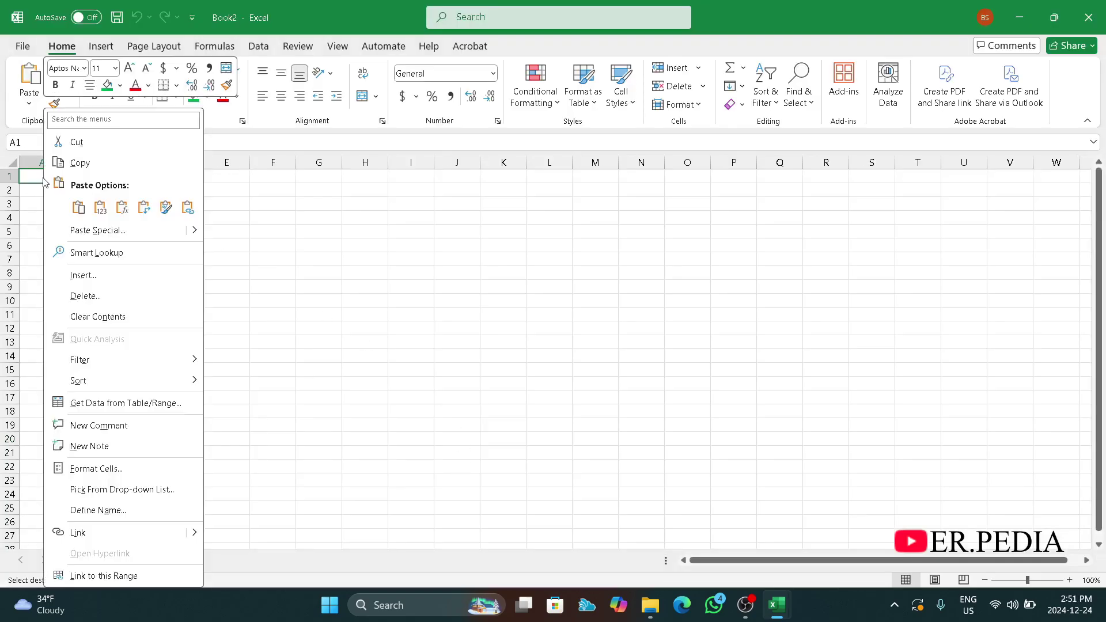
click(99, 207)
click(538, 340)
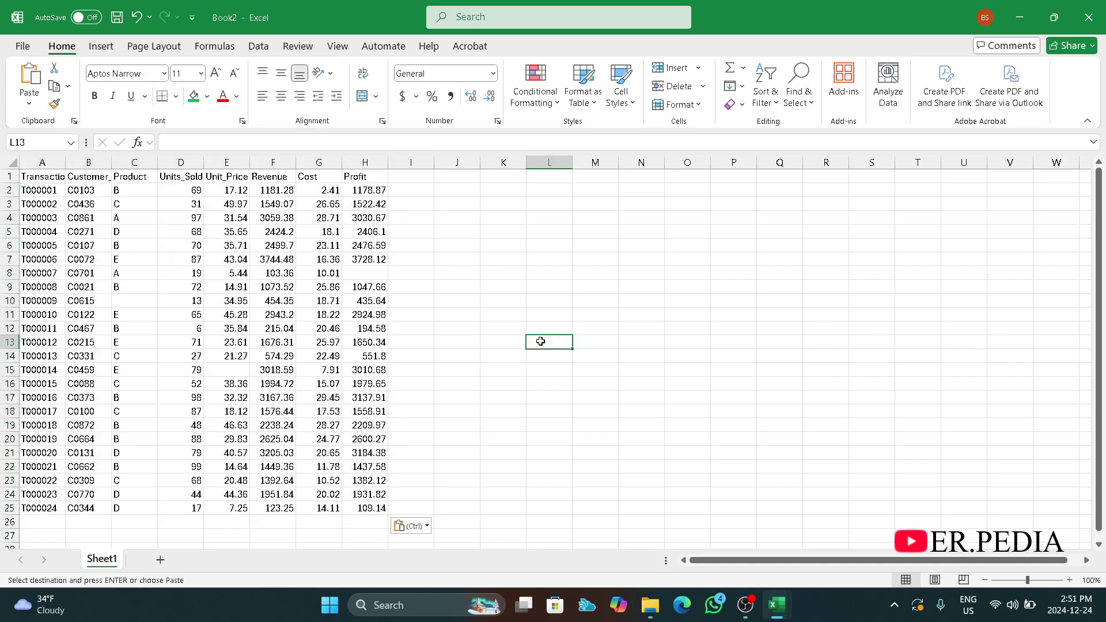
Run the Highlighting Blank Cells script from the list of all scripts on the data in the new workbook.
click(389, 51)
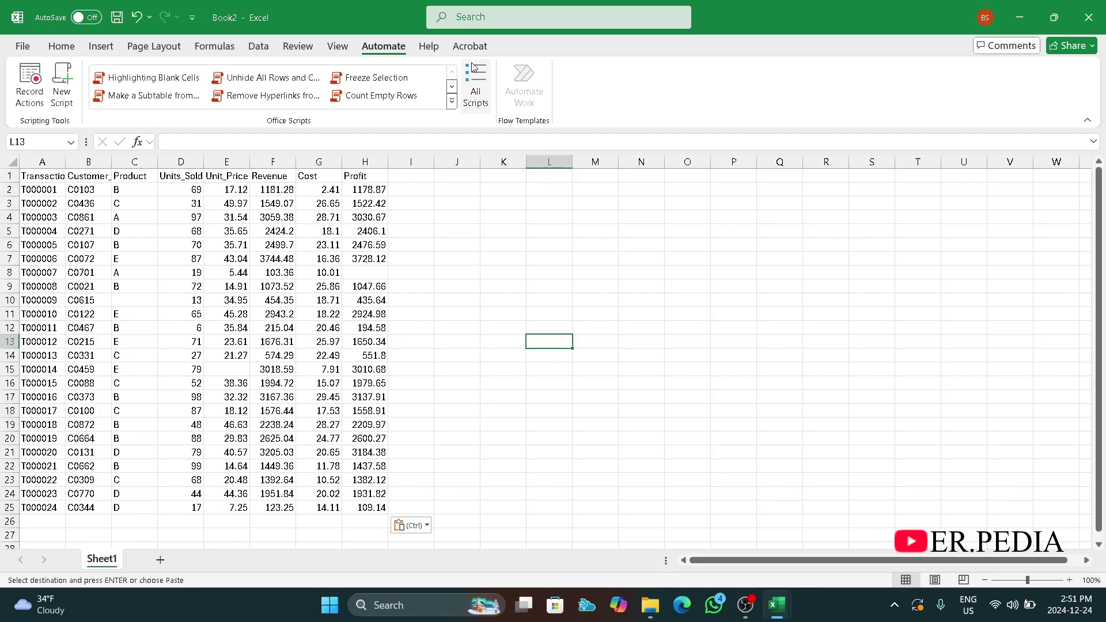
click(477, 87)
mouse_move(976, 271)
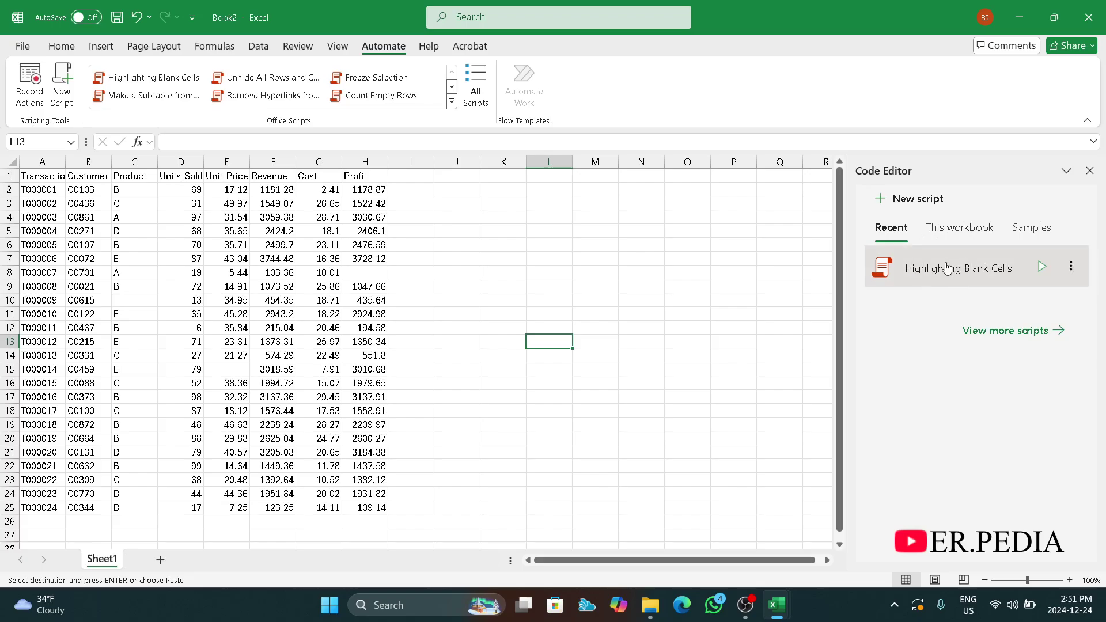
click(1042, 267)
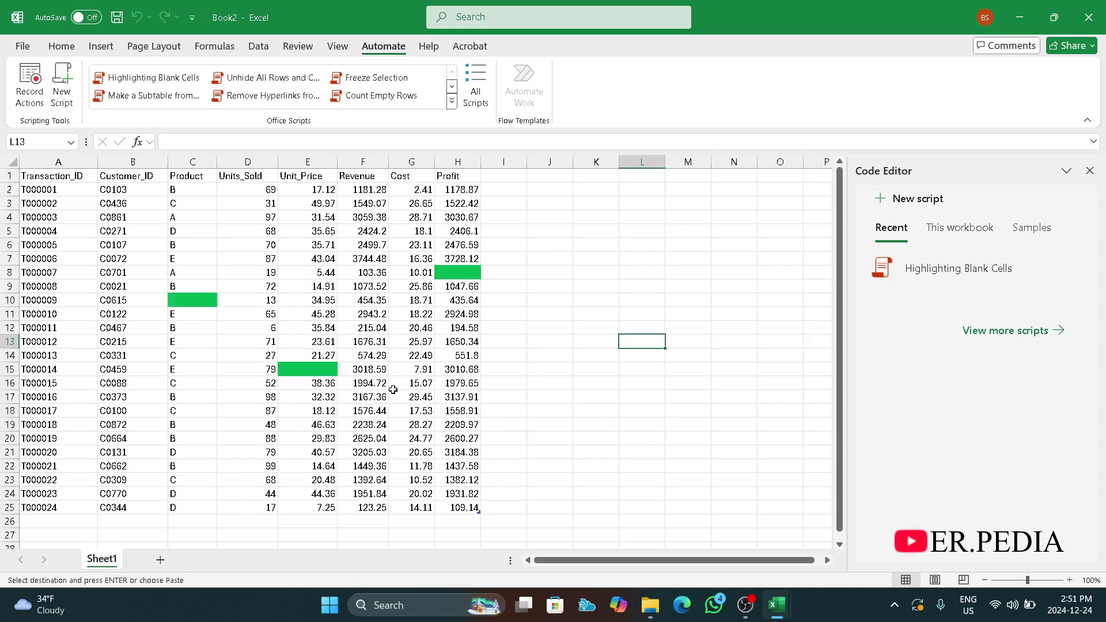
scroll(395, 387, down, 2)
scroll(396, 387, up, 2)
mouse_move(745, 605)
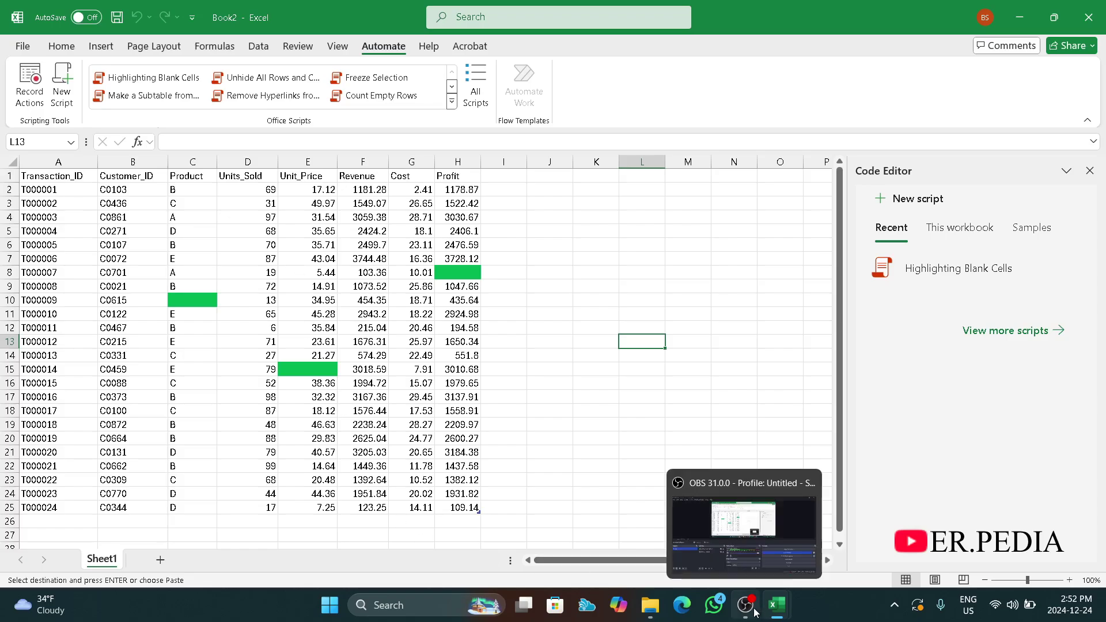